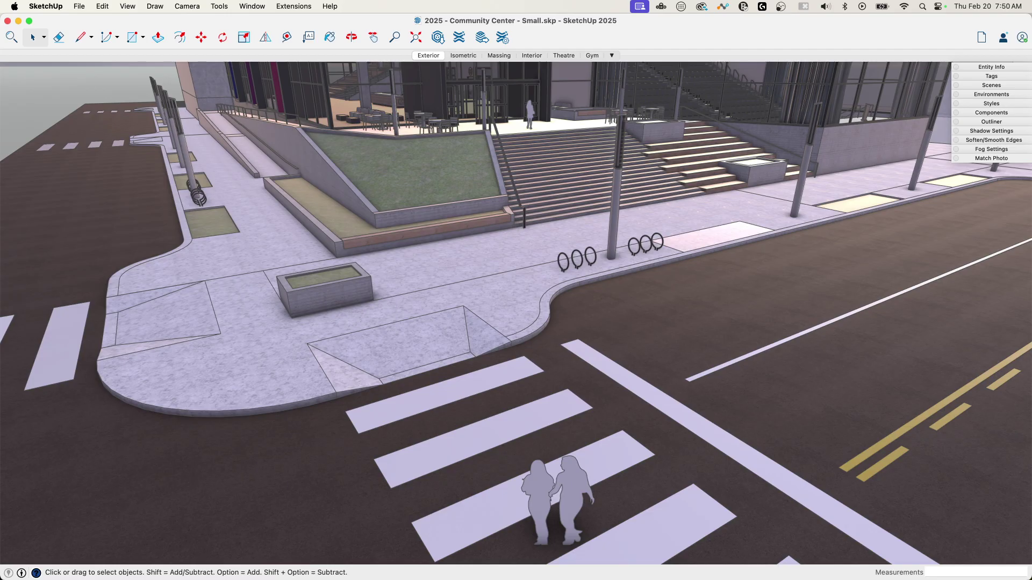
Start migrating extensions from SketchUp 2024, then abandon the migration
left_click(296, 5)
left_click(300, 50)
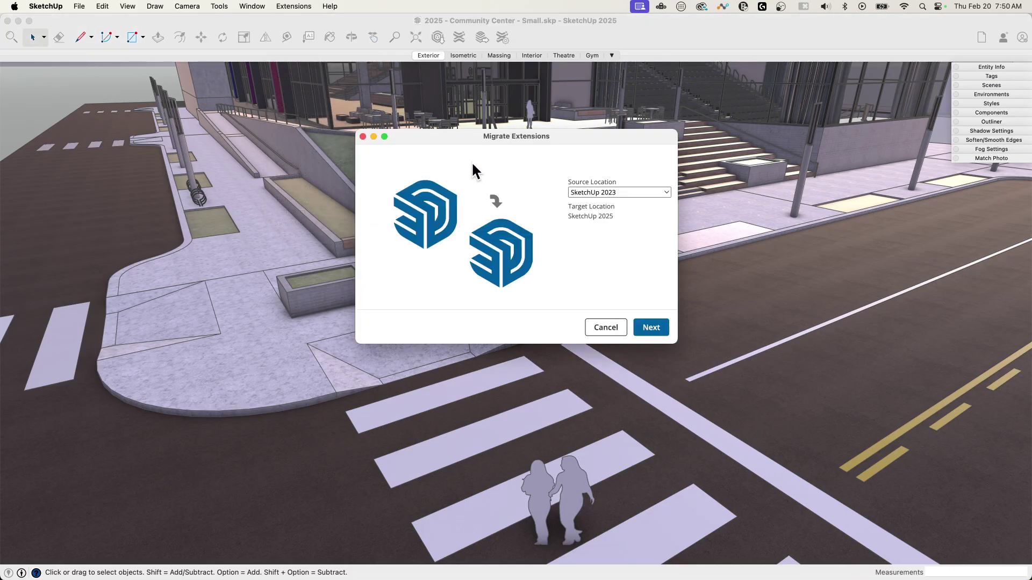
left_click(661, 193)
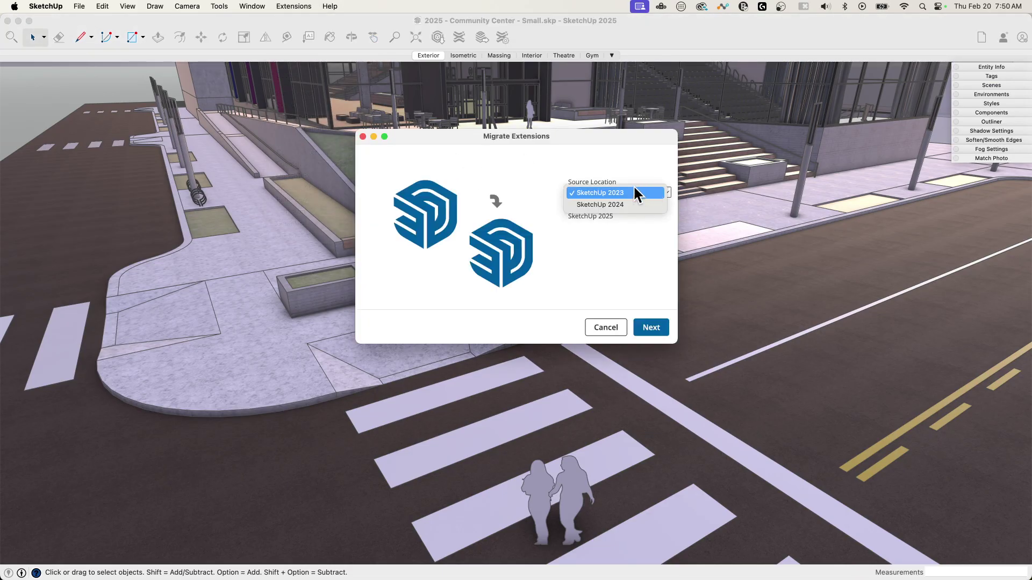
left_click(619, 204)
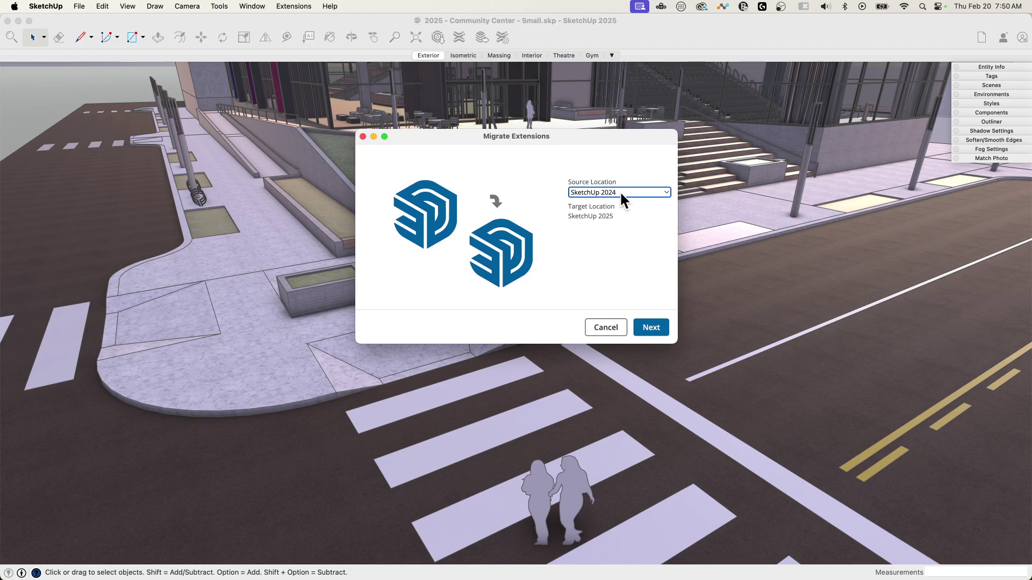
left_click(652, 330)
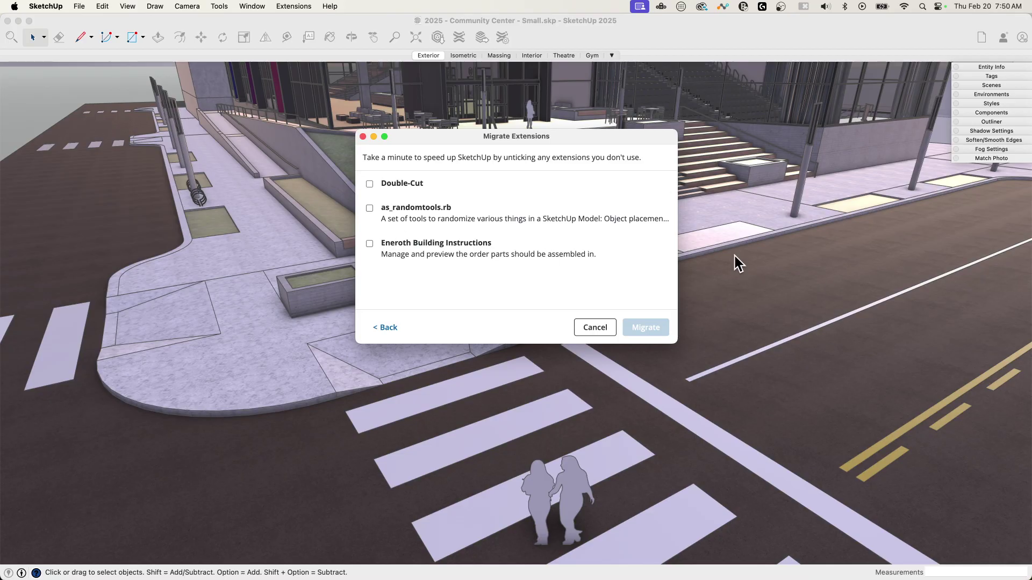
left_click(590, 329)
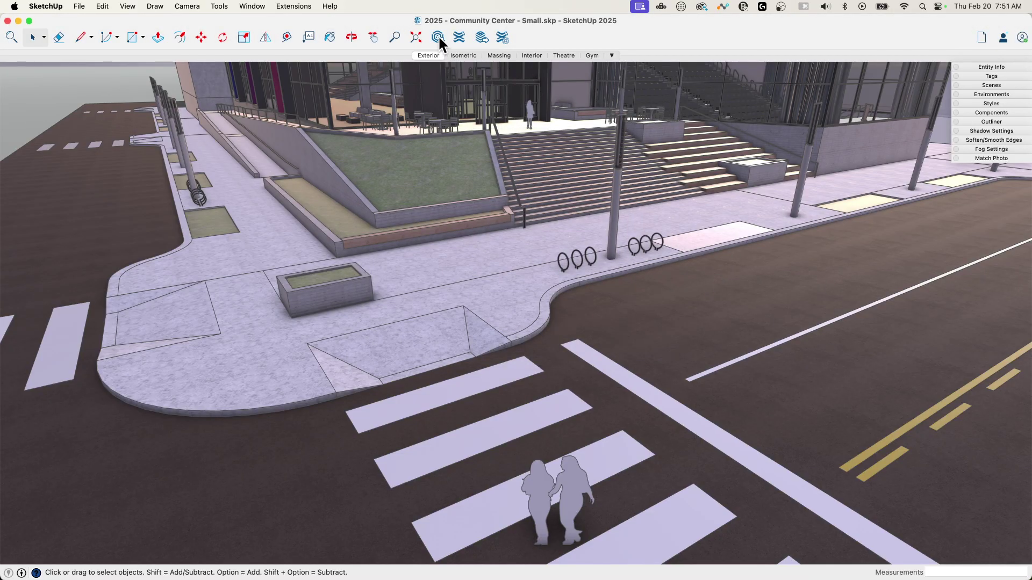
Scroll through the installed extensions list twice before closing it
left_click(502, 37)
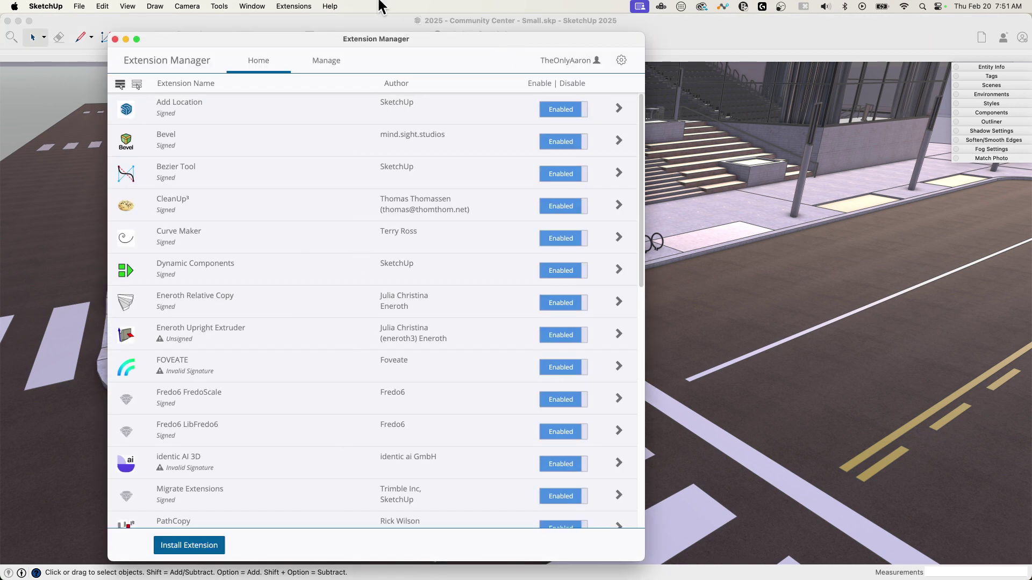
scroll(310, 170, "down", 8)
scroll(309, 171, "down", 10)
scroll(310, 171, "down", 1)
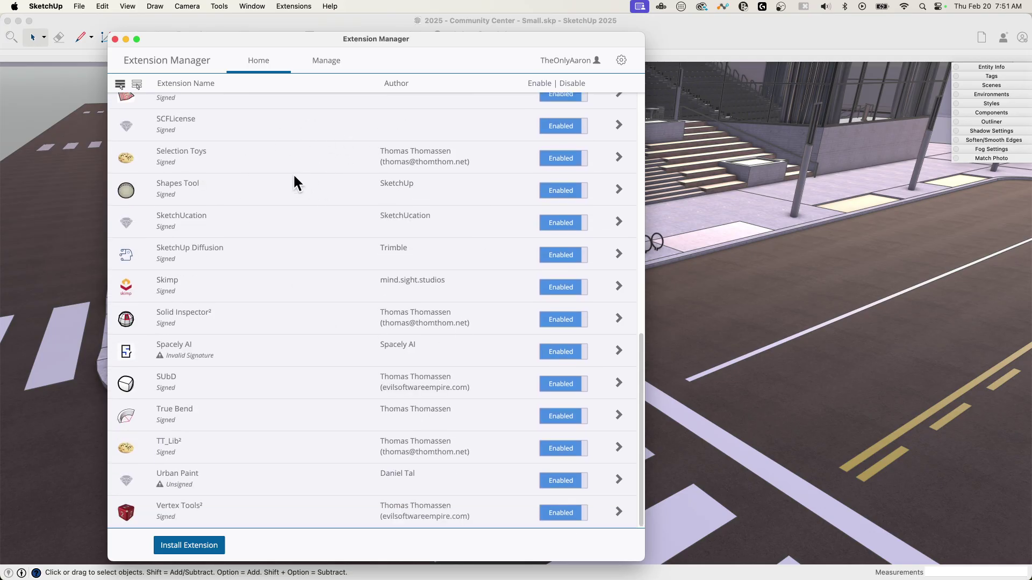
scroll(294, 176, "up", 20)
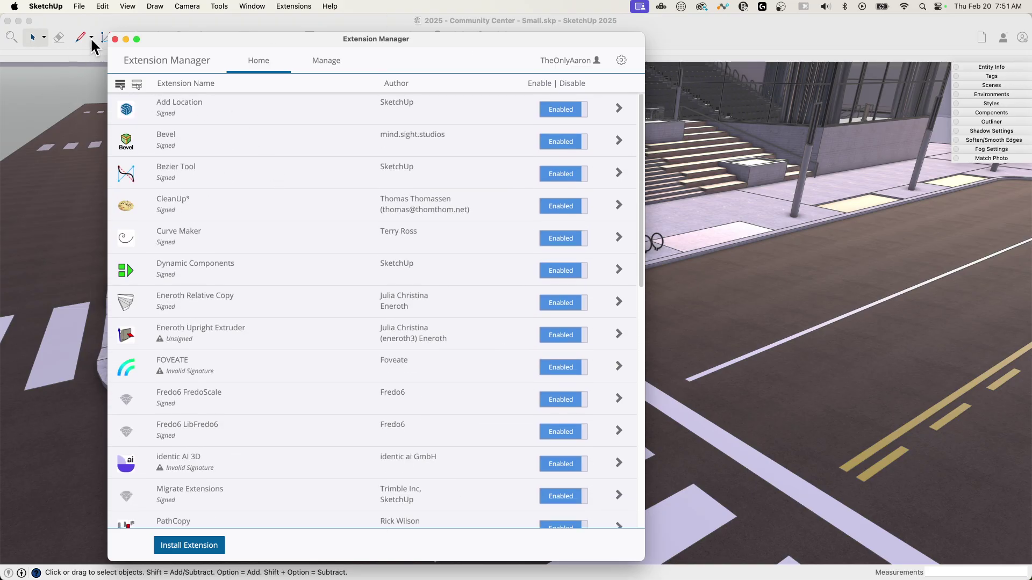
left_click(115, 39)
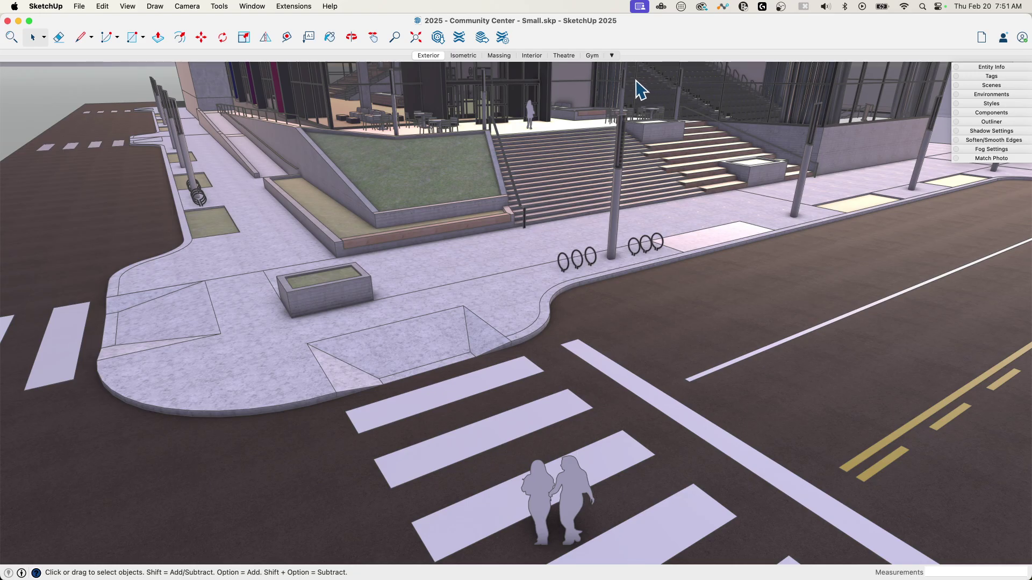
left_click(501, 36)
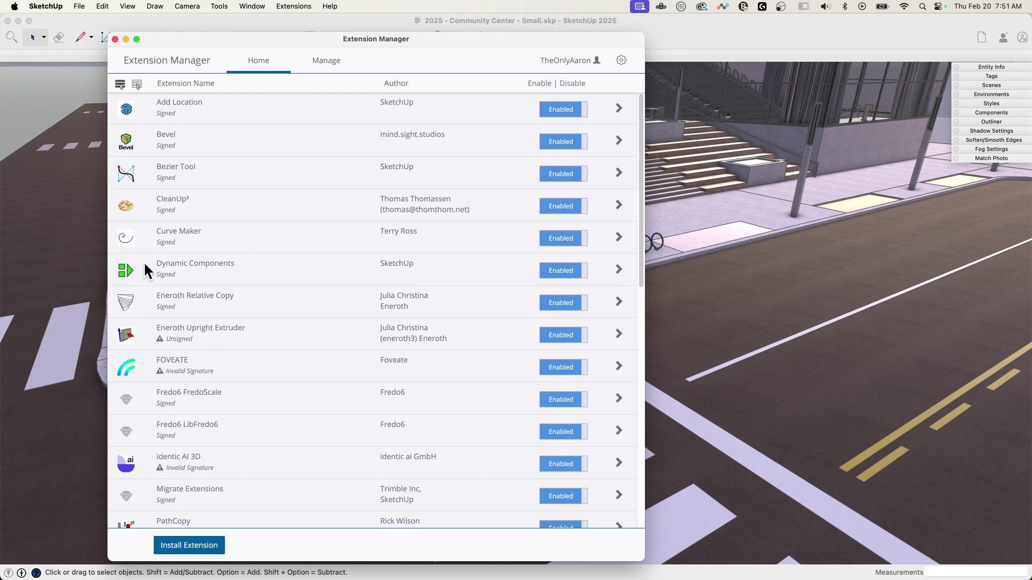
scroll(143, 263, "down", 8)
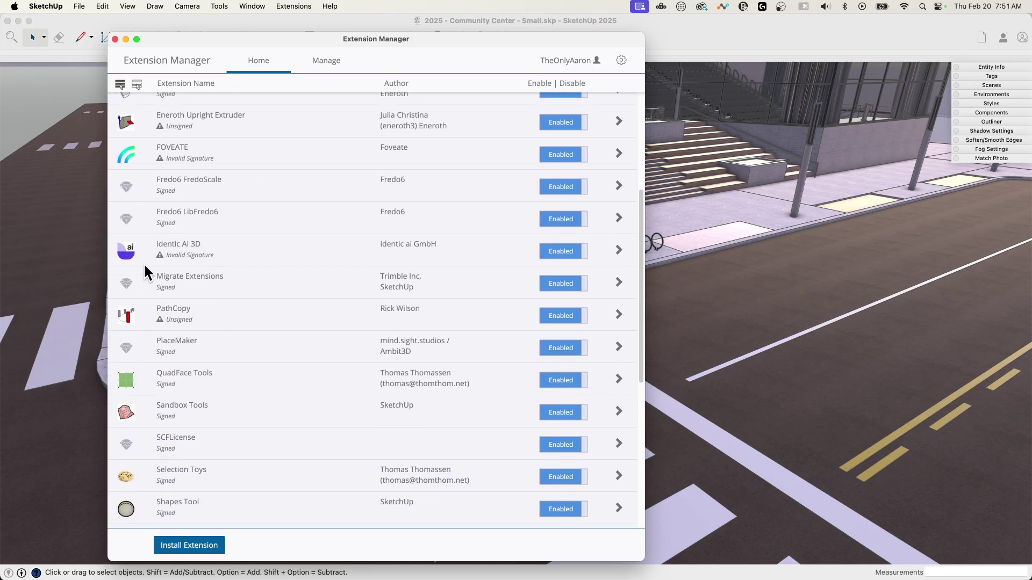
scroll(145, 266, "down", 10)
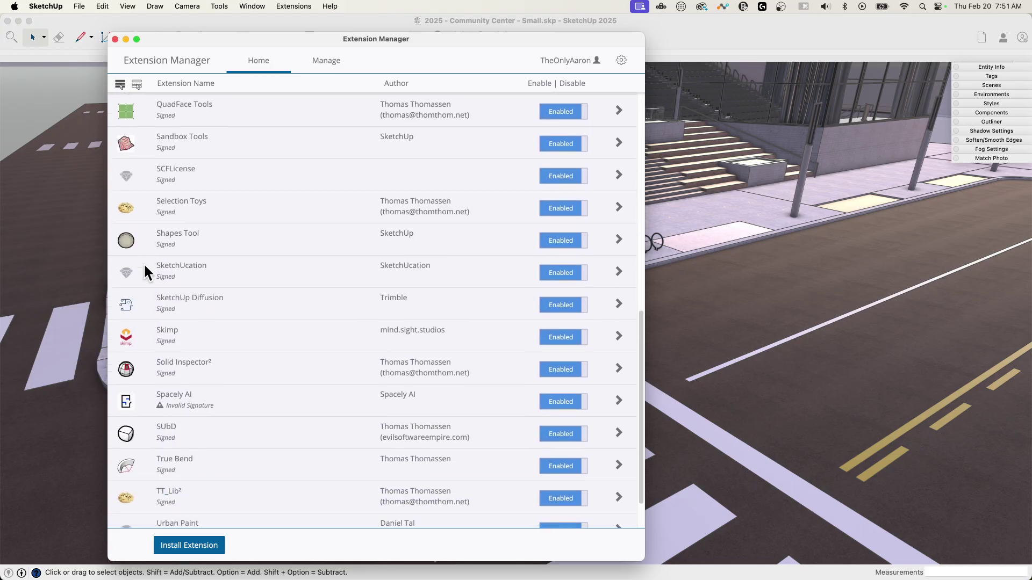
scroll(145, 267, "down", 2)
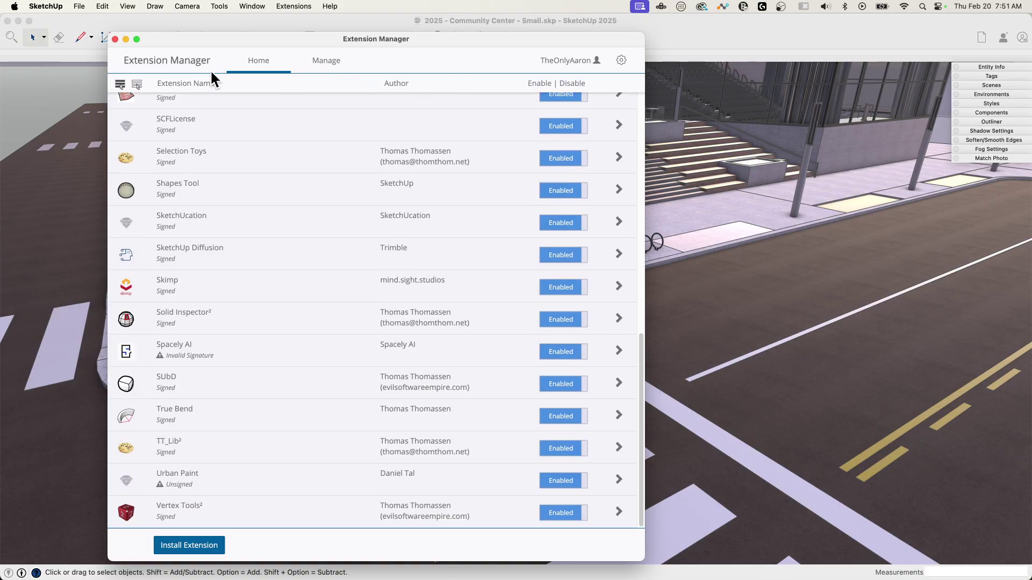
left_click(115, 38)
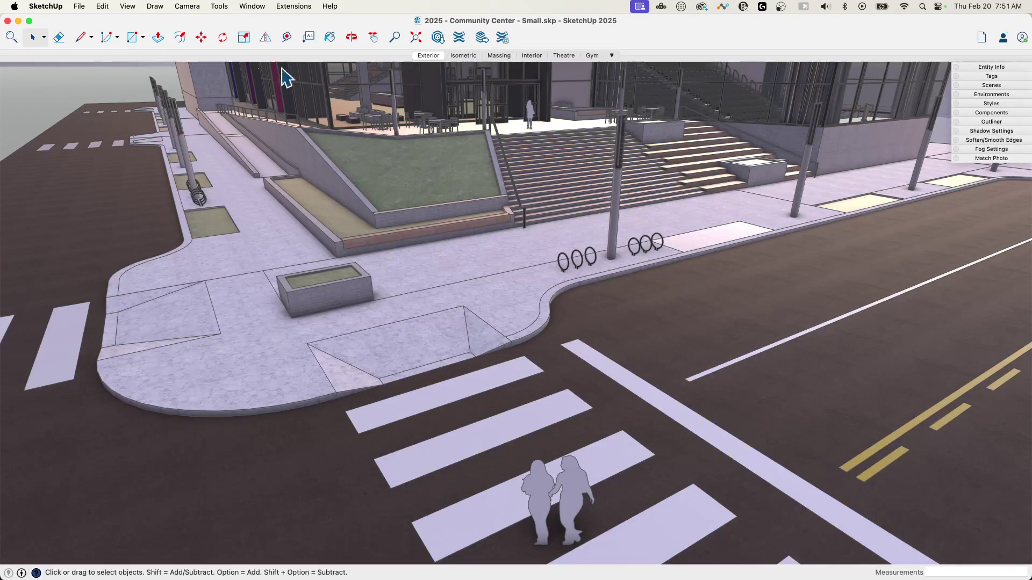
Orbit down and zoom in on the small planter in the plaza
middle_click_drag(546, 113, 534, 156)
scroll(587, 145, "up", 3)
scroll(588, 145, "down", 2)
scroll(440, 316, "up", 5)
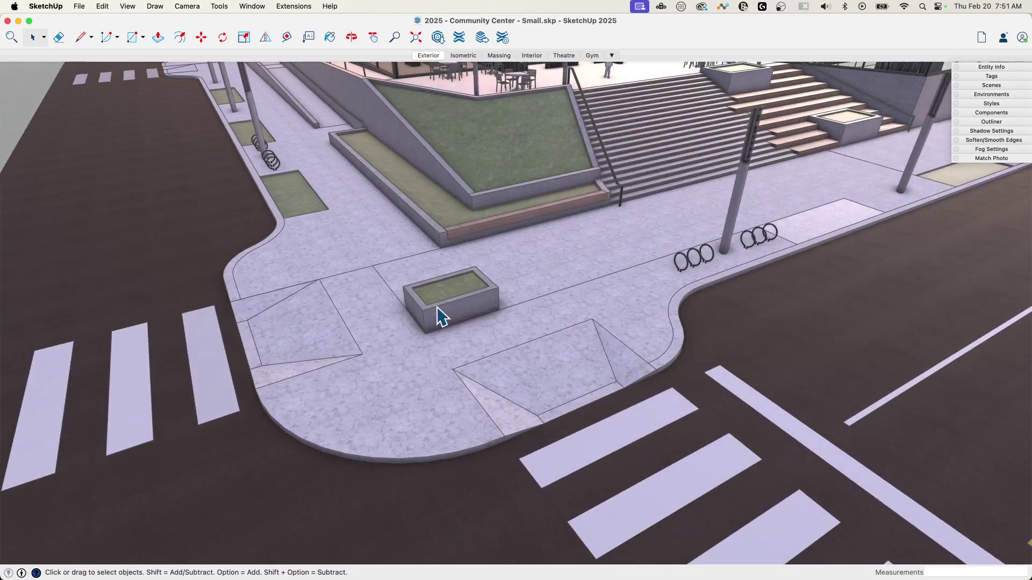
scroll(440, 316, "up", 1)
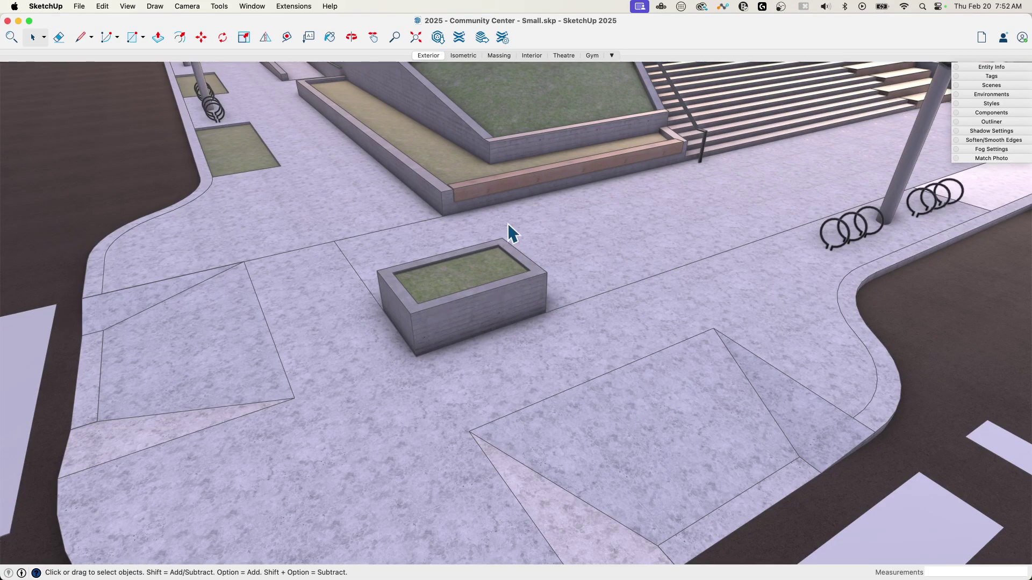
Select the small planter and switch to the Rotate tool
left_click(223, 36)
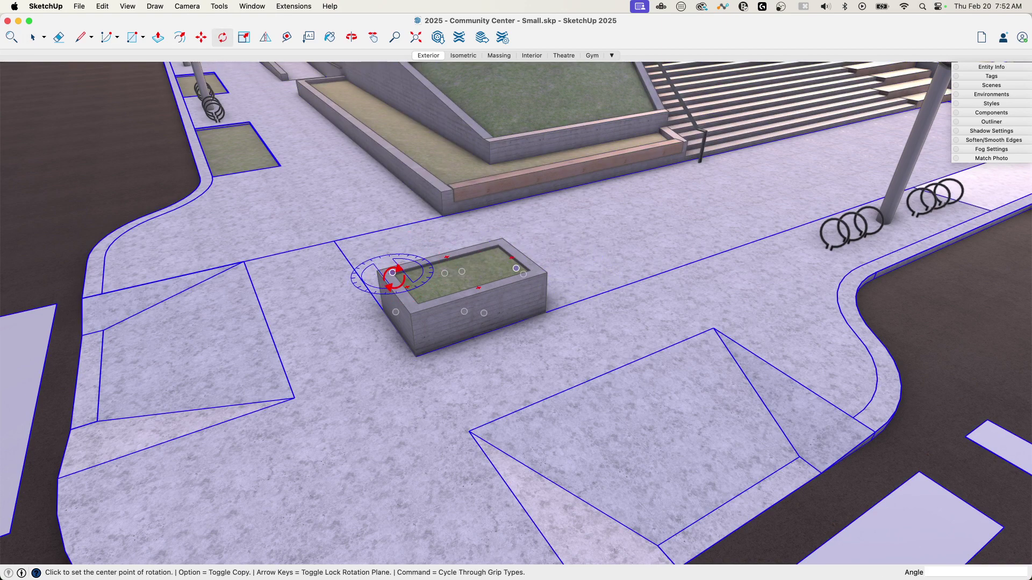
key("space")
left_click(442, 289)
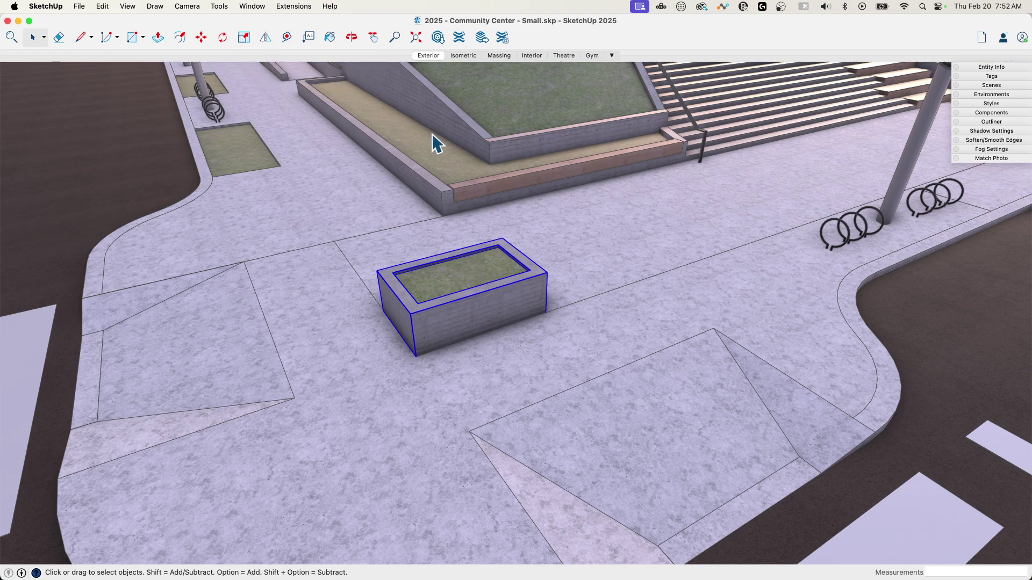
left_click(219, 37)
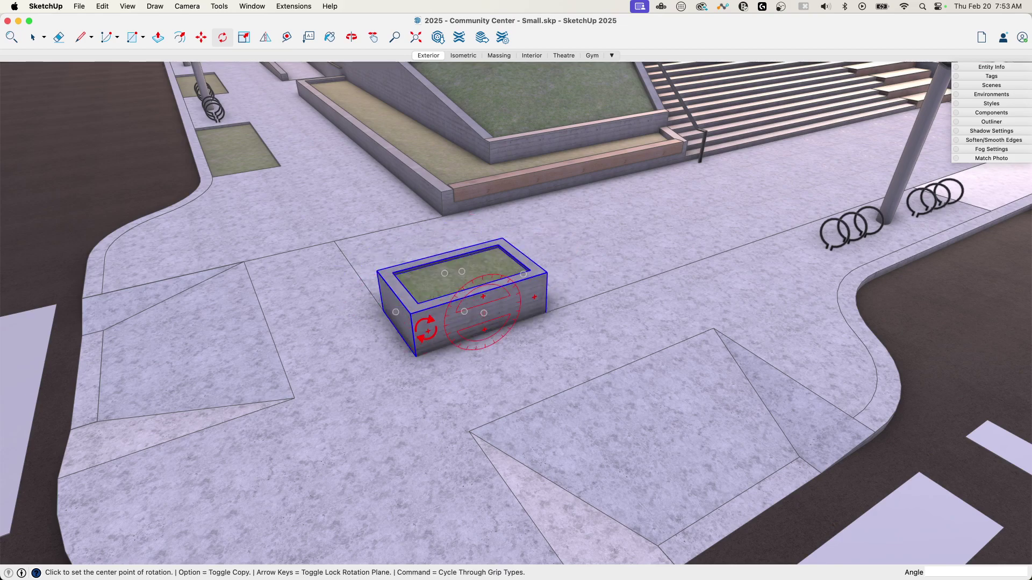
Orbit around the planter and turn it in place with the Move tool
scroll(482, 297, "up", 5)
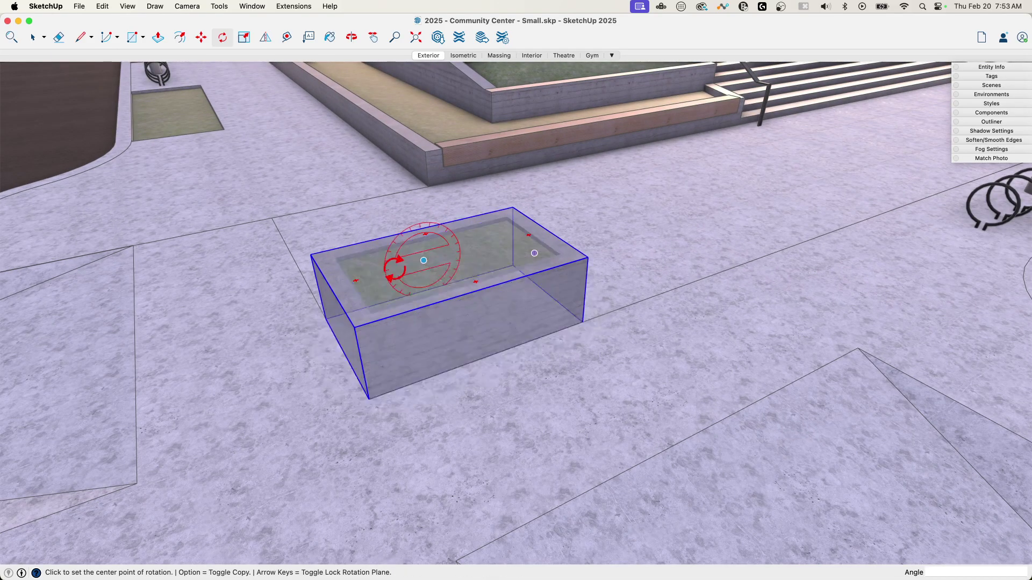
left_click(200, 35)
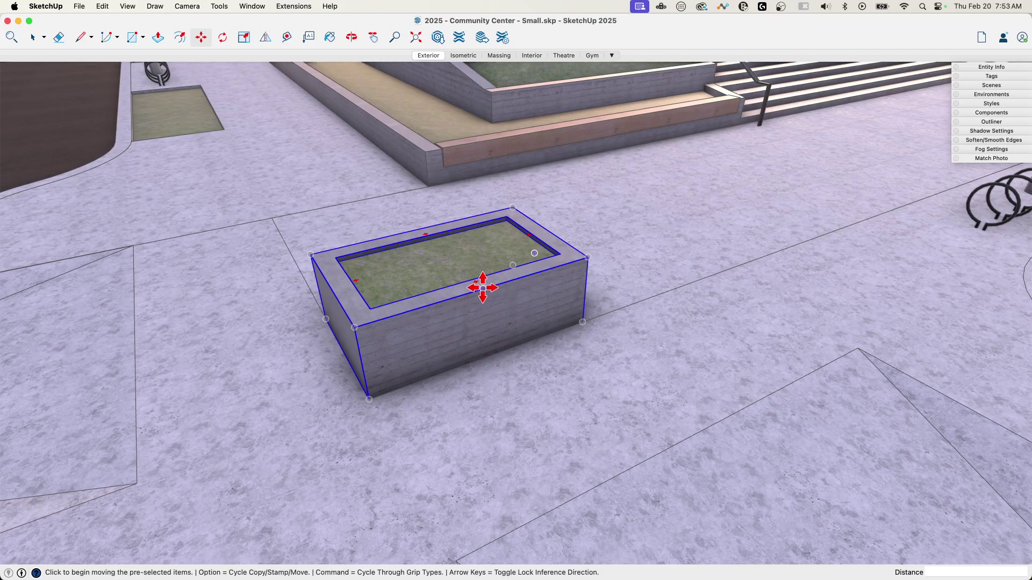
middle_click_drag(288, 223, 479, 336)
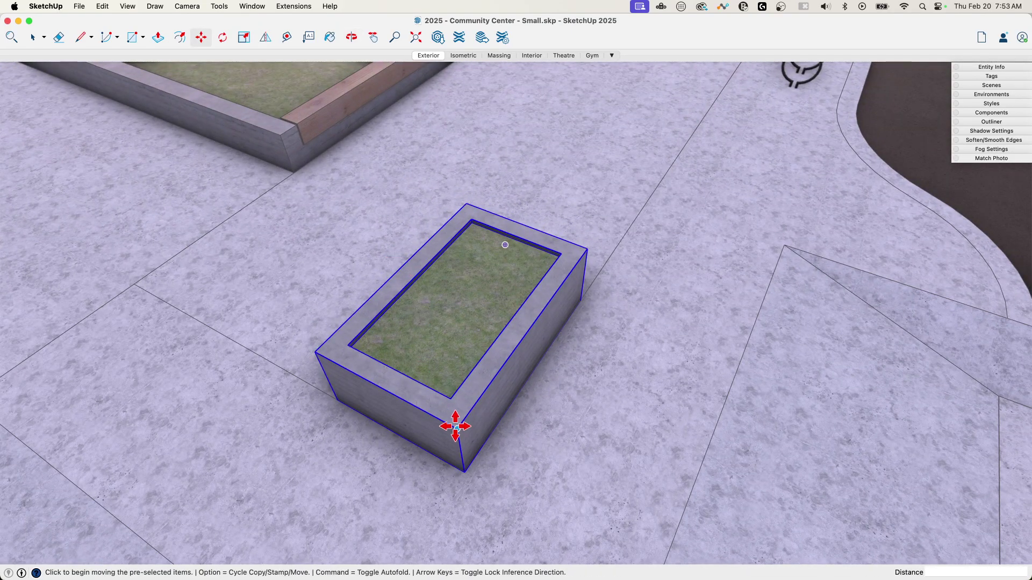
left_click(411, 273)
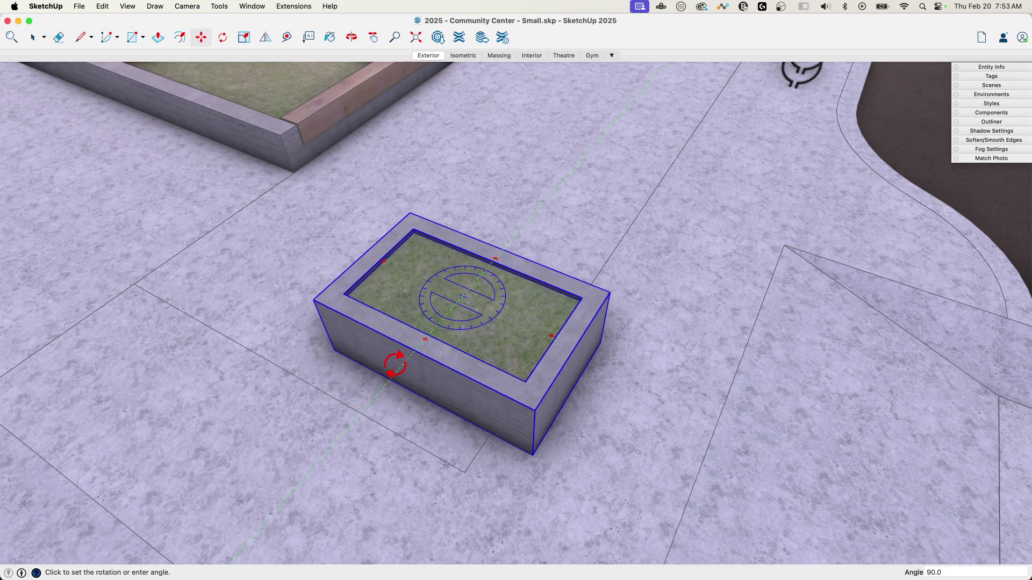
left_click(433, 195)
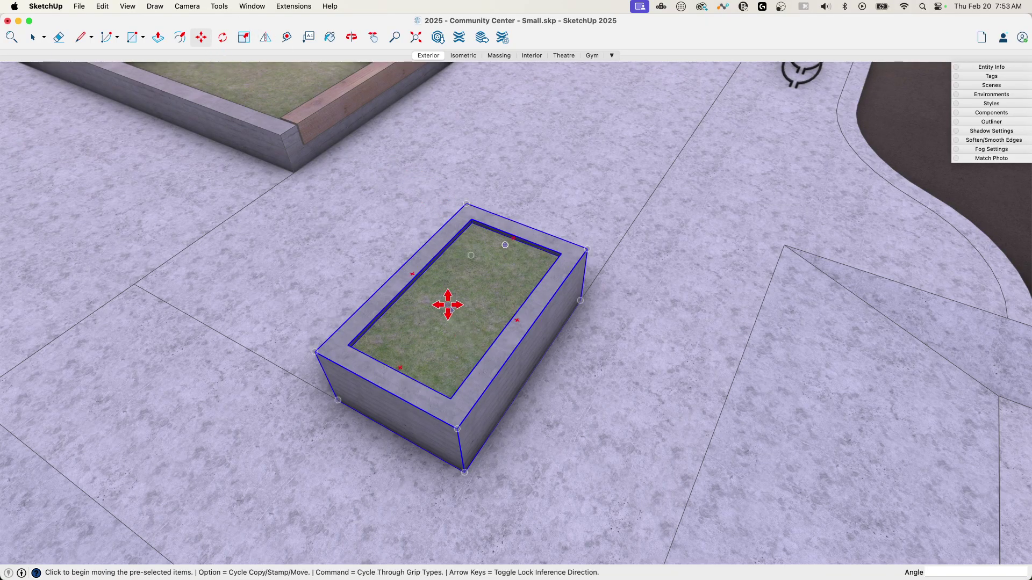
Rotate the planter 90 degrees about its centre
left_click(222, 37)
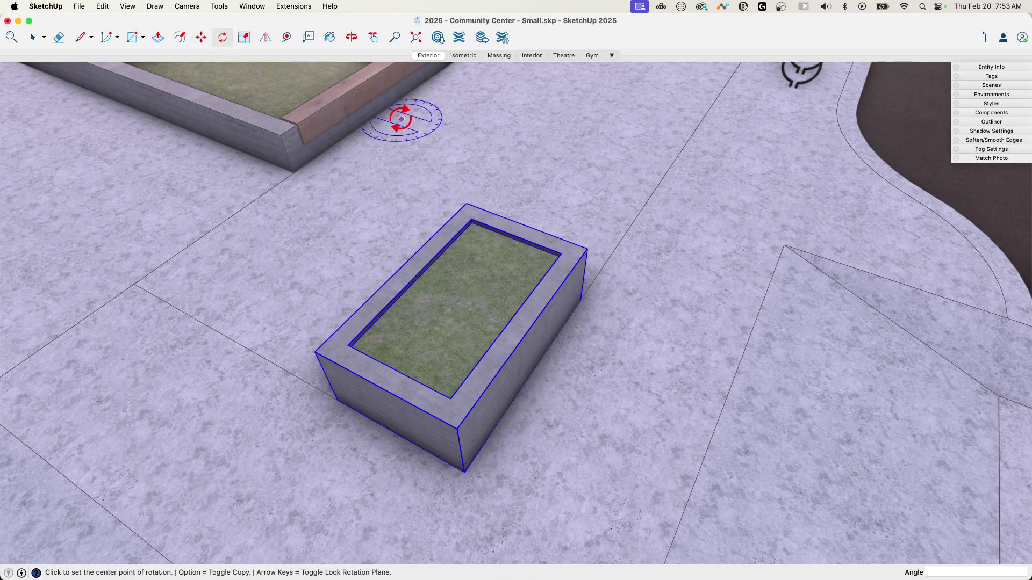
left_click(517, 321)
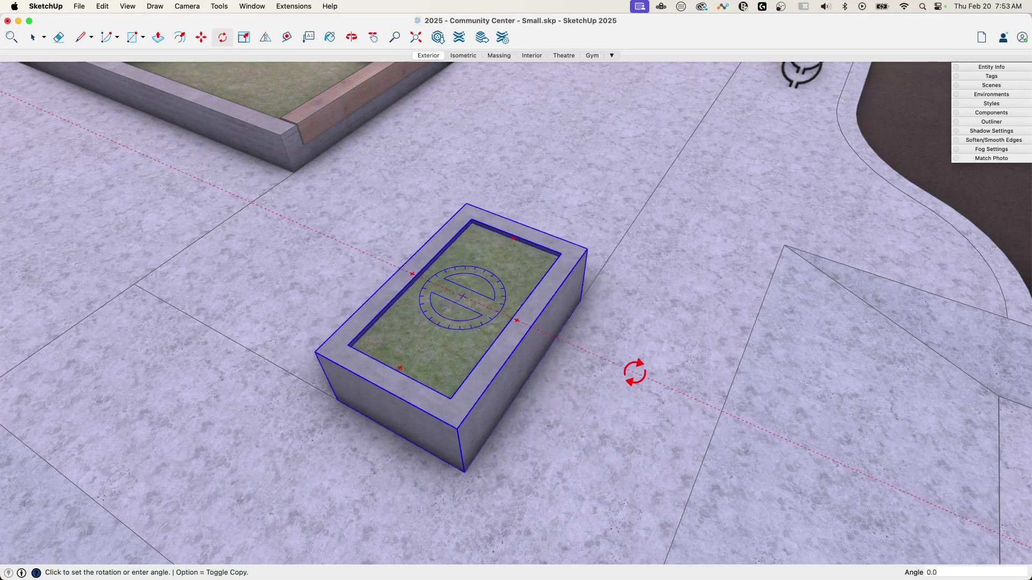
key("Escape")
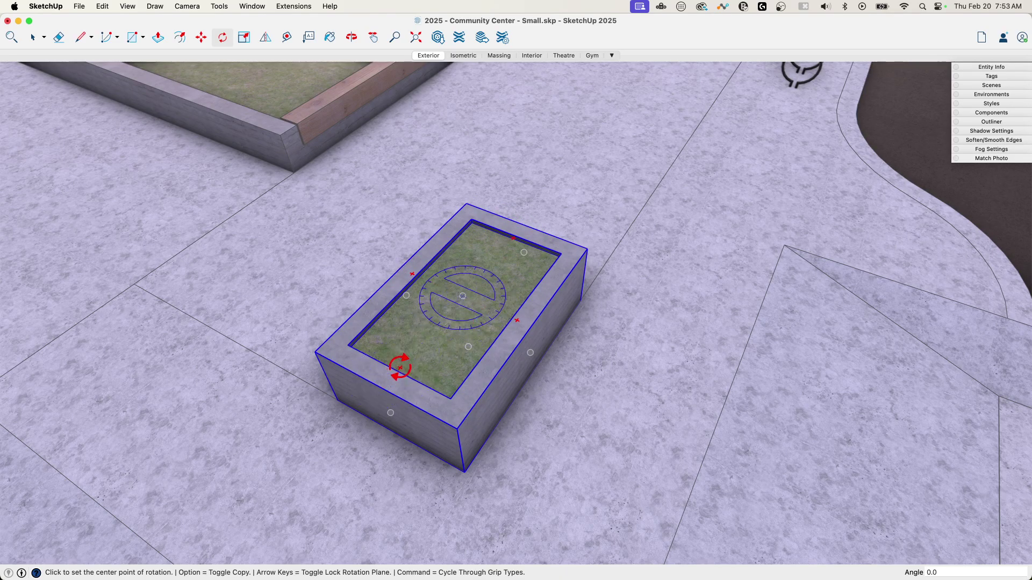
left_click(400, 368)
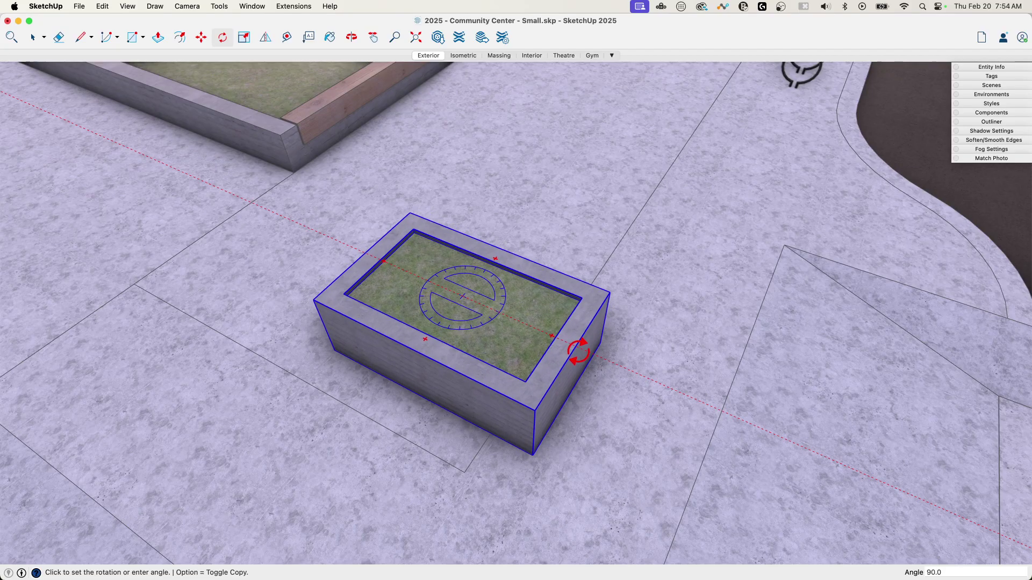
left_click(576, 355)
Zoom out and orbit around the rotated planter
scroll(473, 426, "down", 4)
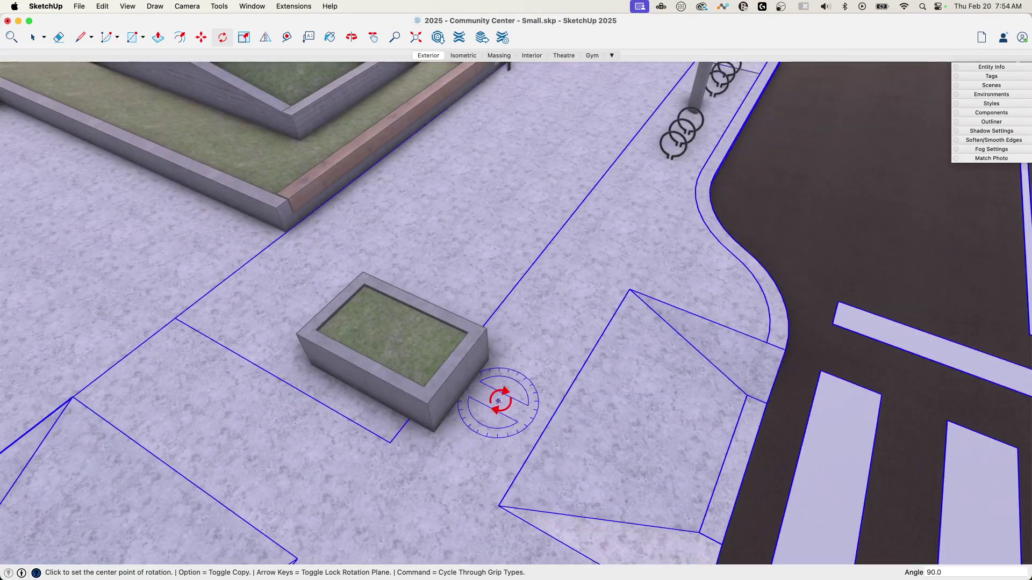
scroll(351, 329, "down", 3)
middle_click_drag(389, 293, 293, 320)
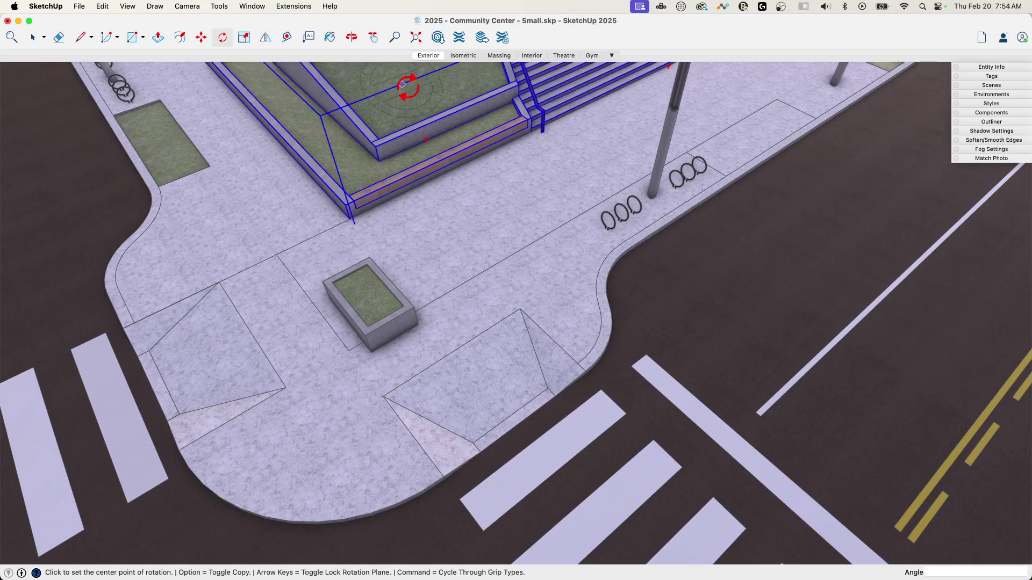
middle_click_drag(407, 86, 411, 94, "shift")
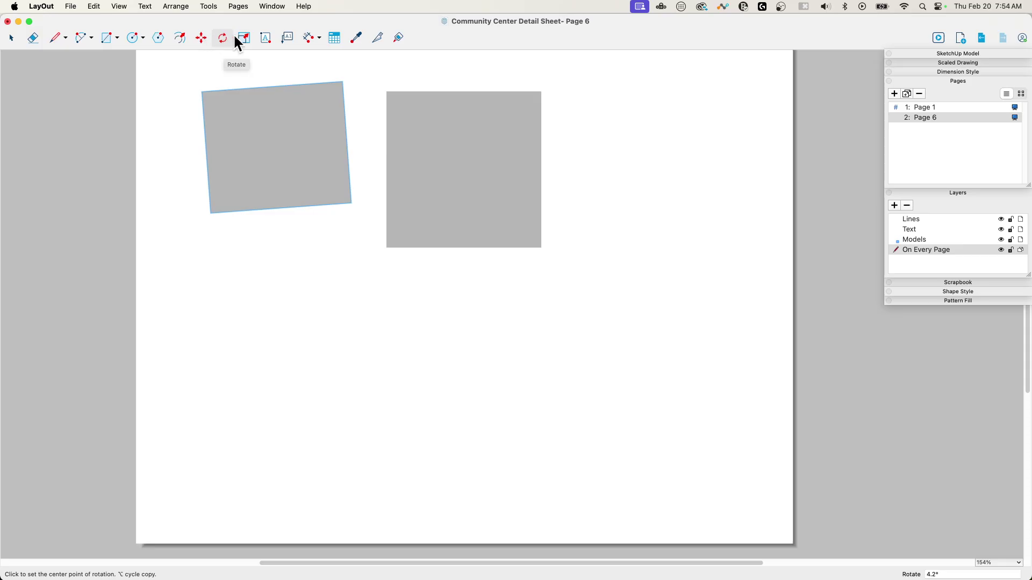
Copy the right gray square right, down and lower-left, then place one under the middle square
left_click(201, 38)
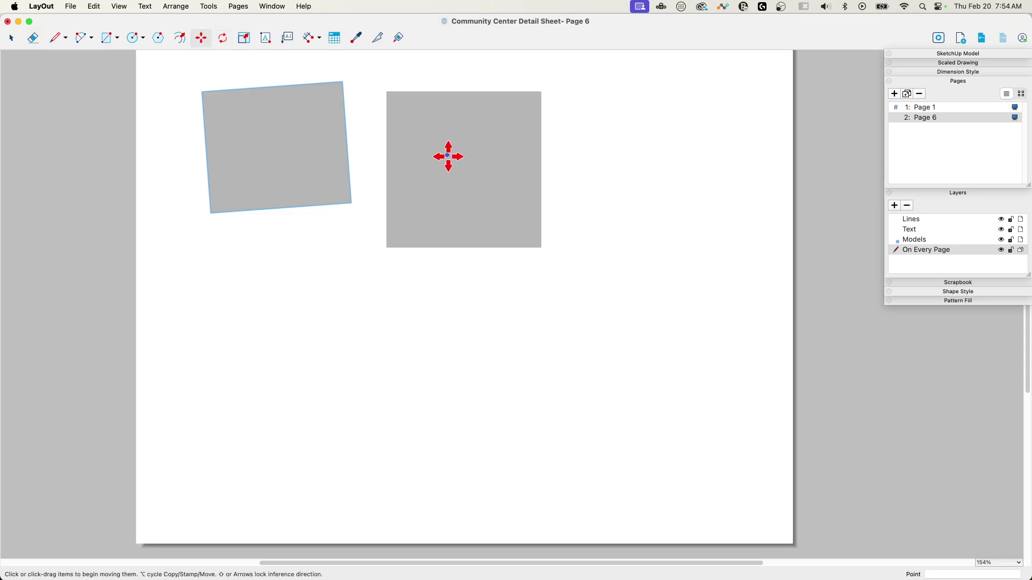
key("space")
left_click(417, 152)
left_click(201, 37)
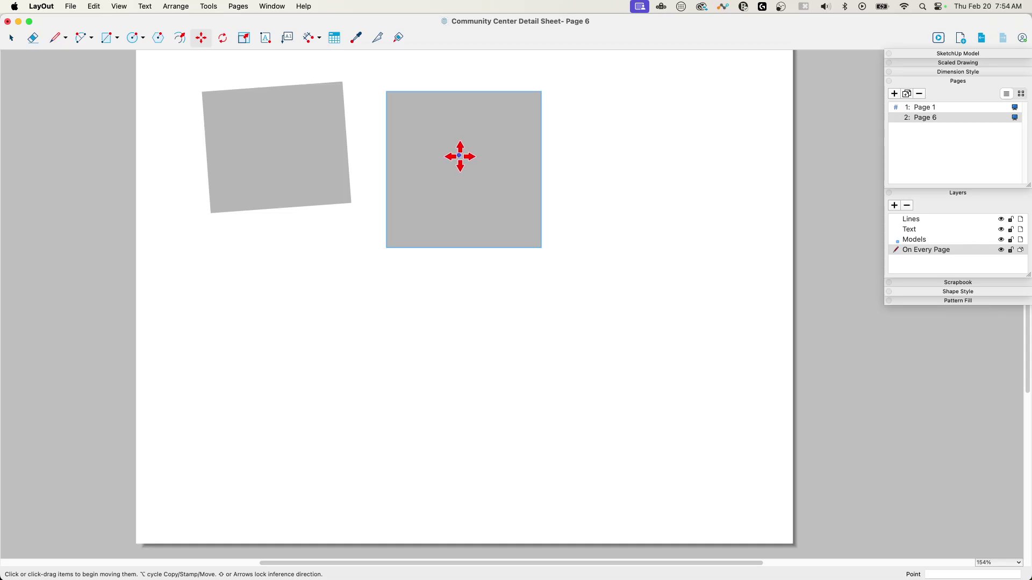
left_click_drag(457, 152, 657, 152, "alt")
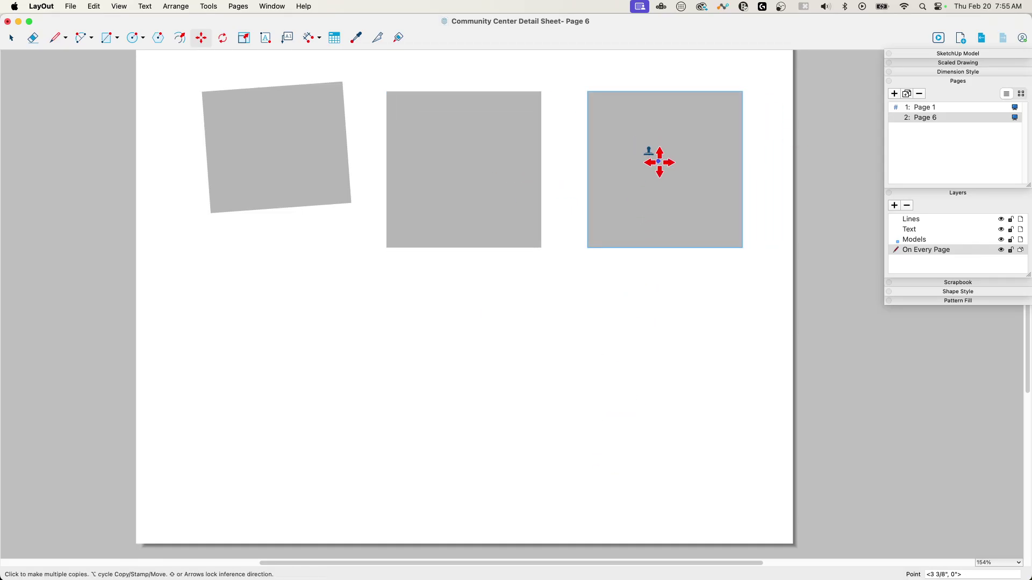
left_click_drag(660, 162, 659, 370)
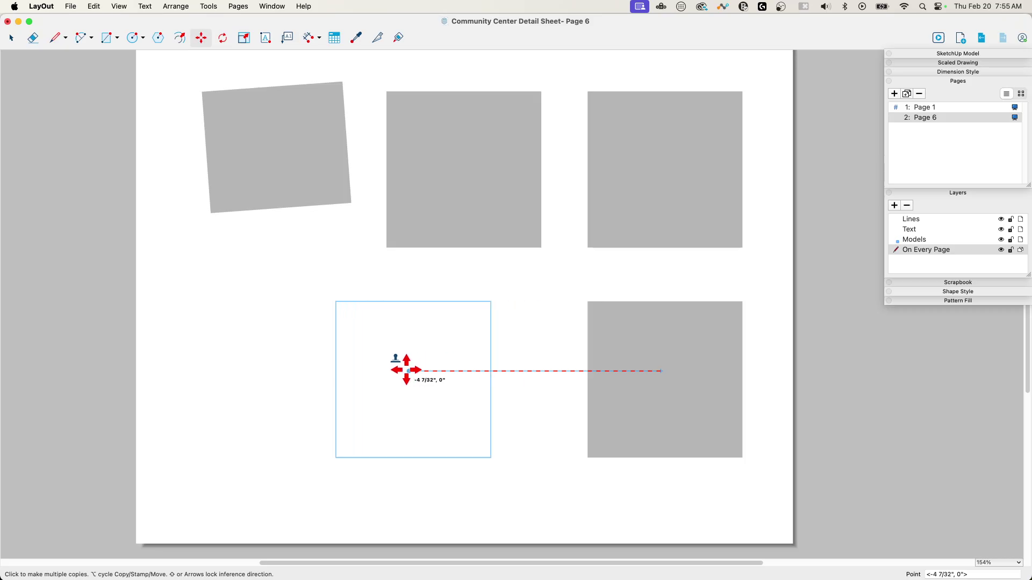
left_click(371, 366)
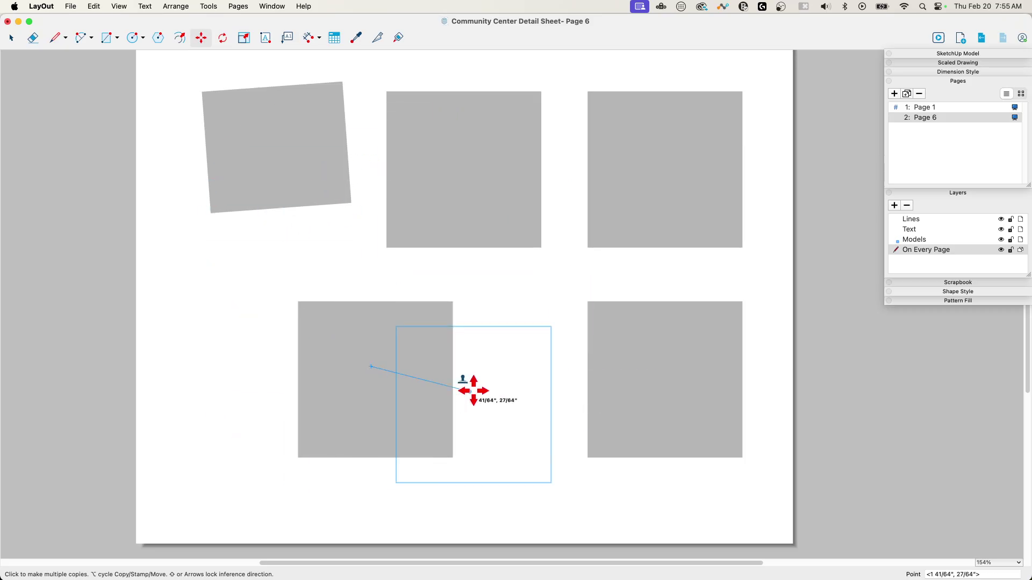
key("Escape")
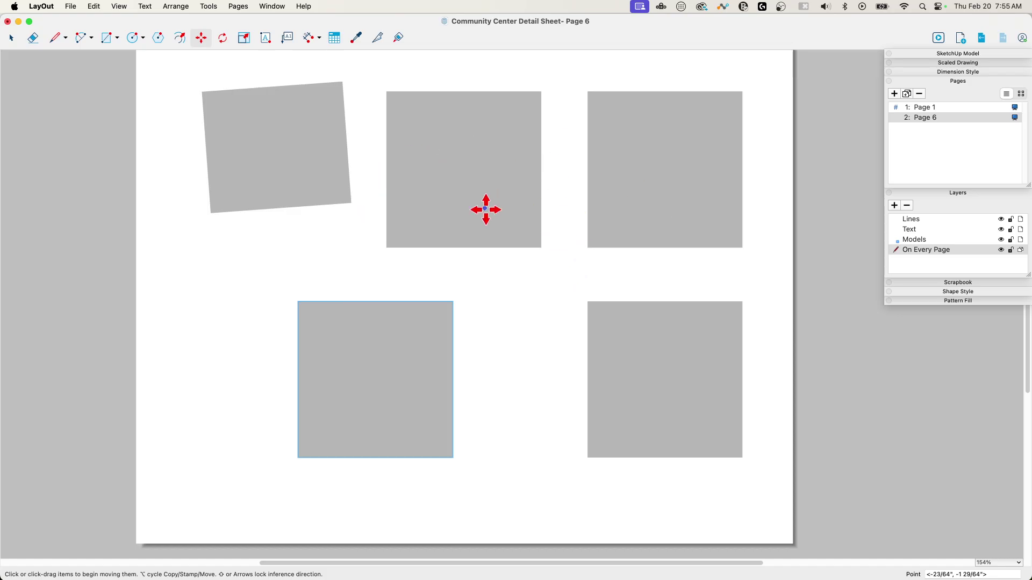
left_click(450, 302)
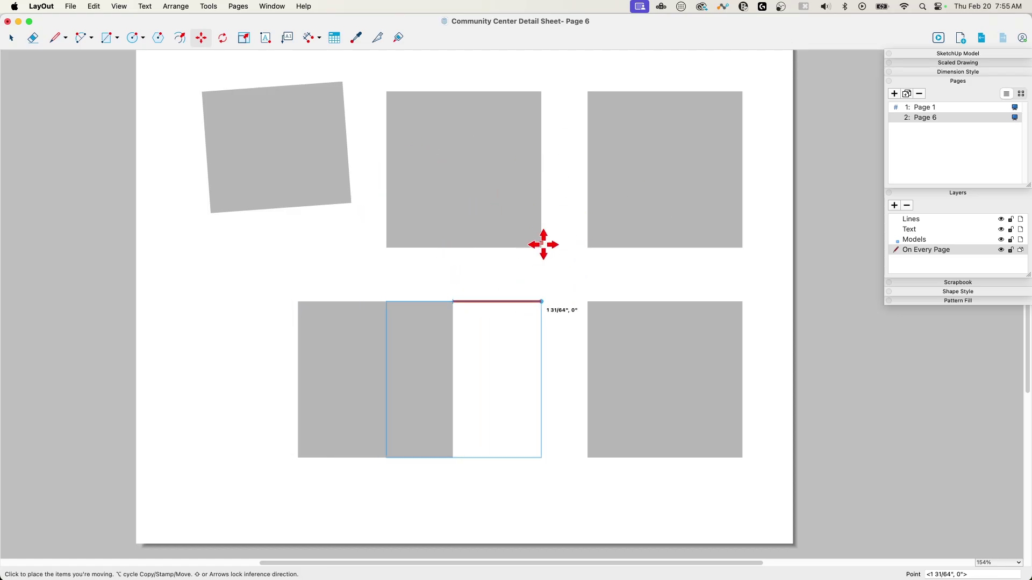
left_click(542, 246)
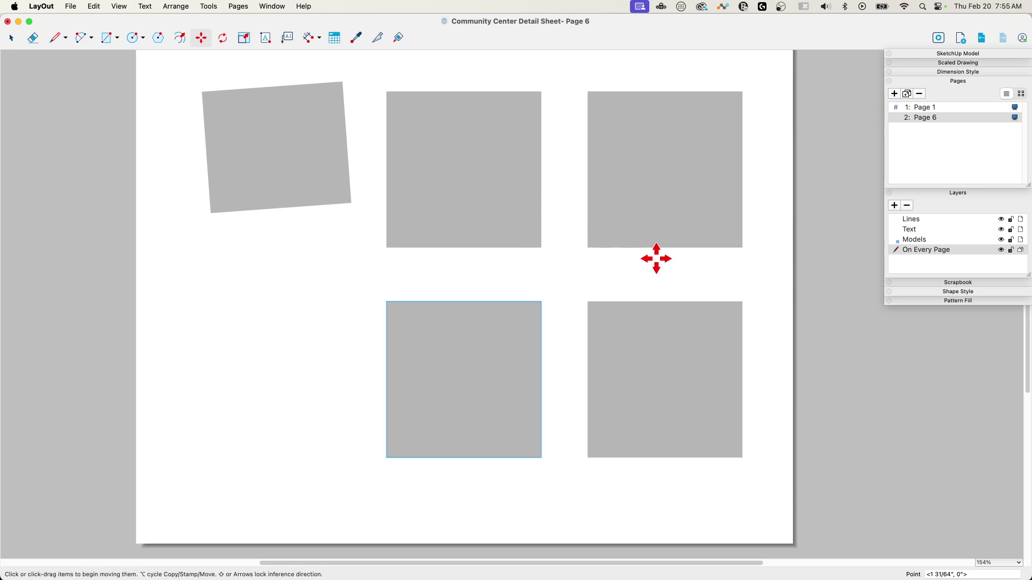
Straighten the tilted top-left square by rotating it 4.1° about its top-left corner
left_click(226, 39)
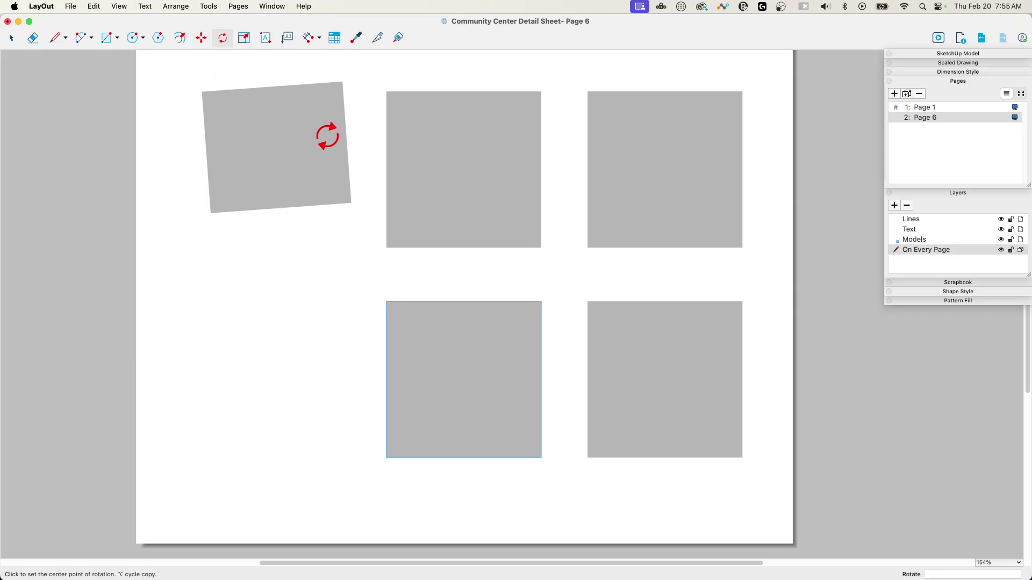
left_click(12, 39)
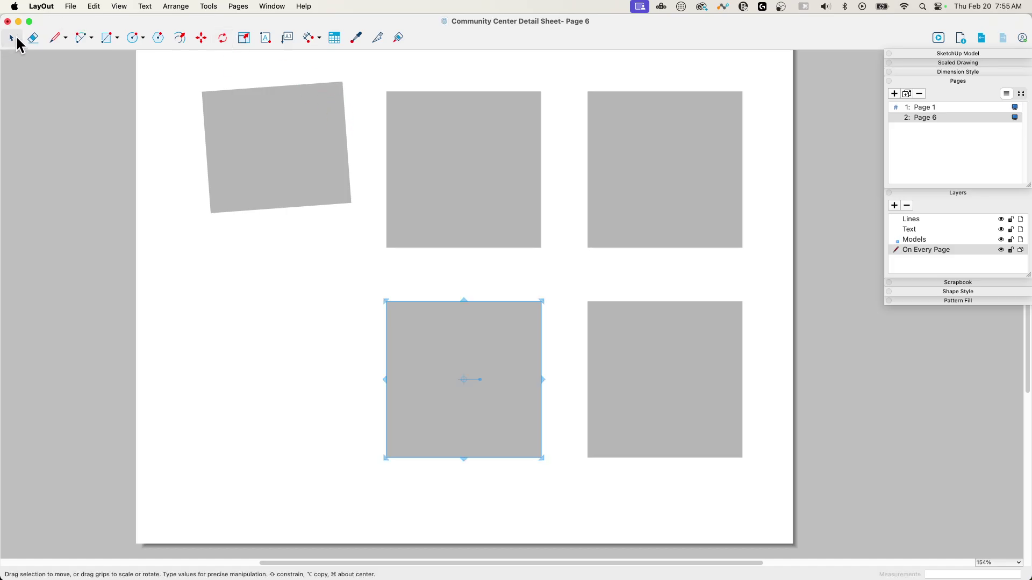
left_click(317, 169)
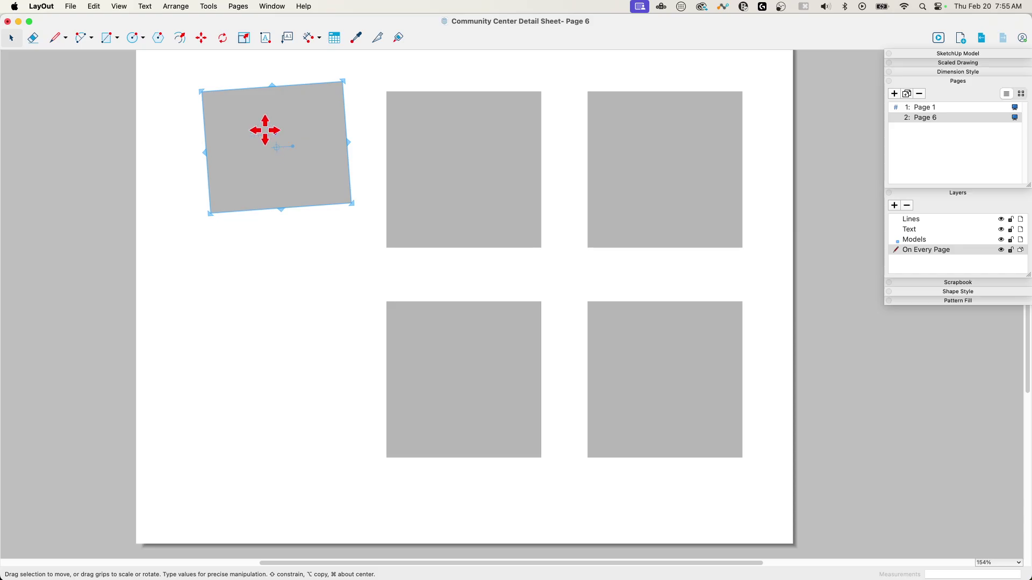
left_click(222, 37)
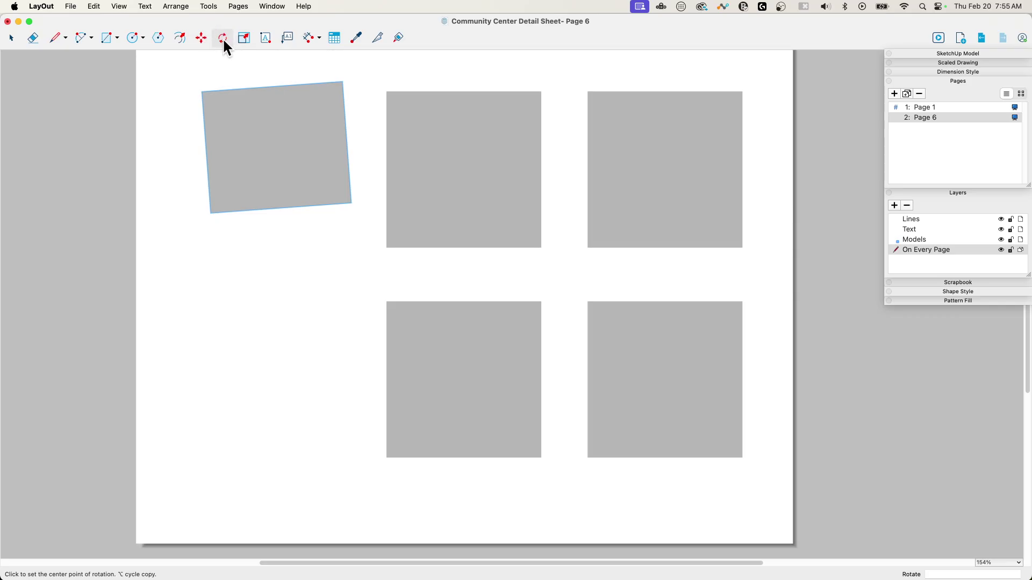
left_click(202, 92)
left_click(341, 82)
left_click(386, 93)
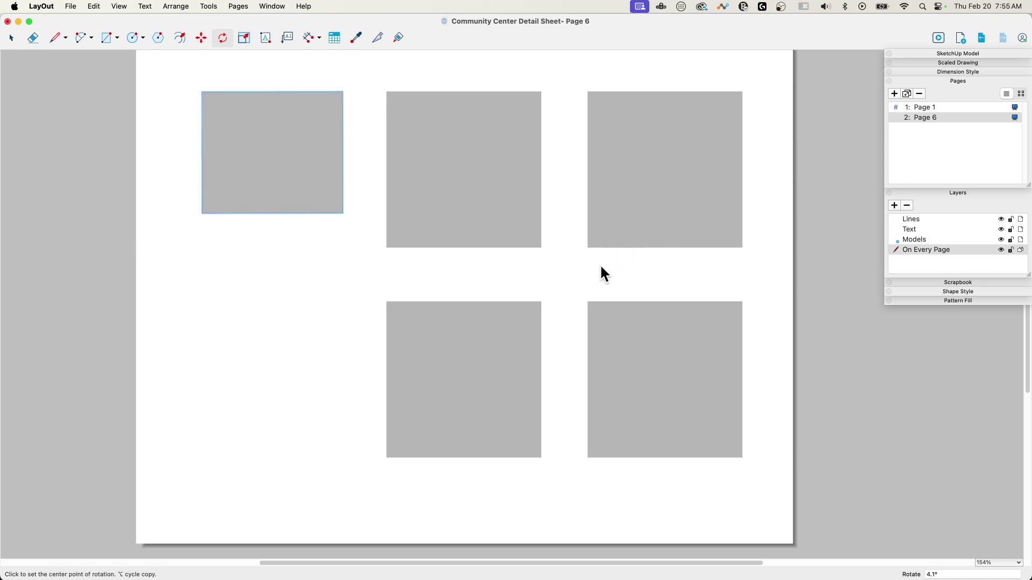
Scale the straightened square taller to match the other squares' height
left_click(247, 37)
left_click_drag(343, 213, 342, 248)
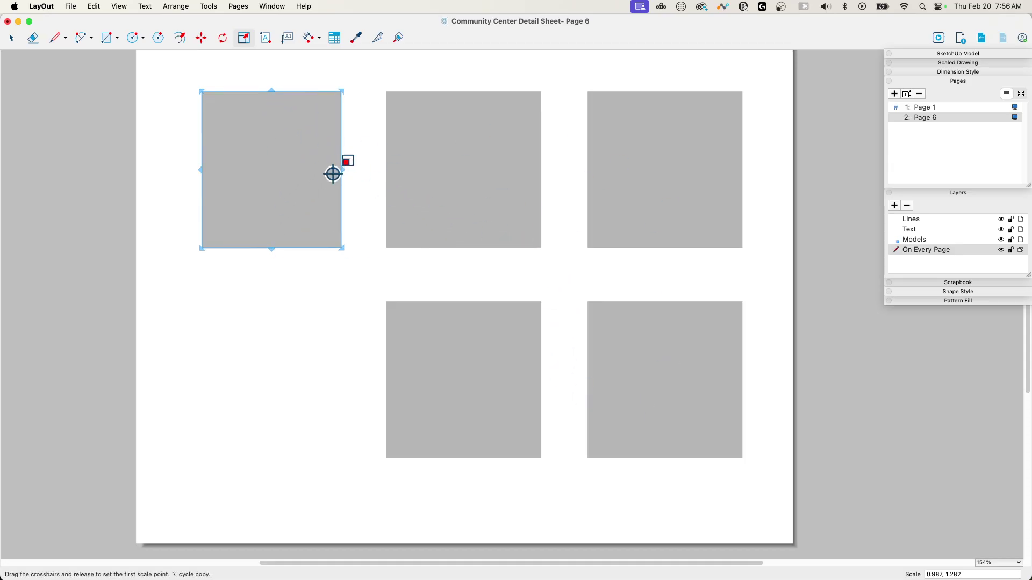
left_click_drag(237, 70, 223, 55)
Return to SketchUp and zoom out until the whole building is visible
key("super+Tab")
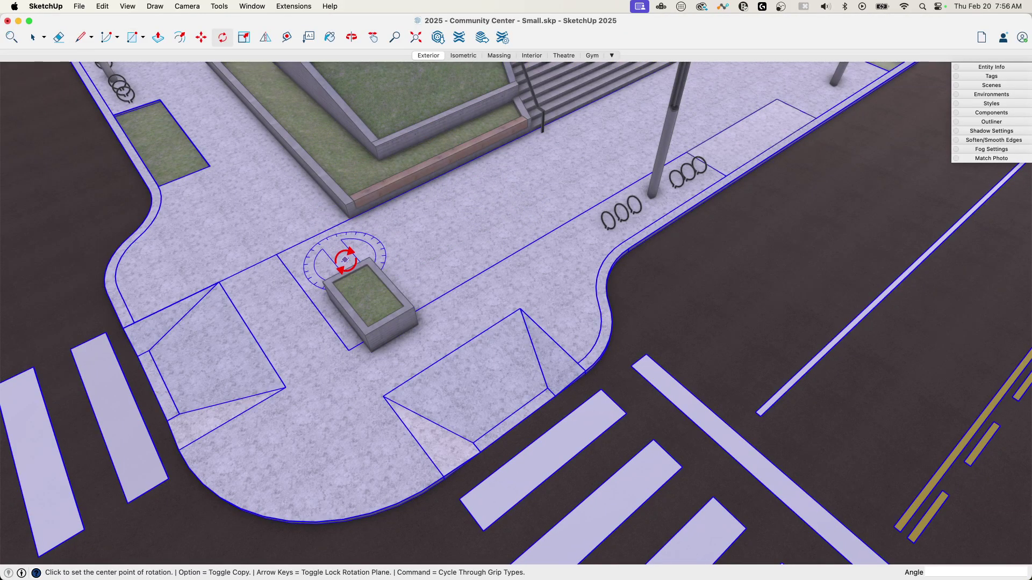
scroll(336, 246, "down", 5)
mouse_move(336, 246)
middle_mouse_down()
mouse_move(346, 304)
mouse_move(361, 226)
middle_mouse_up()
scroll(254, 321, "down", 5)
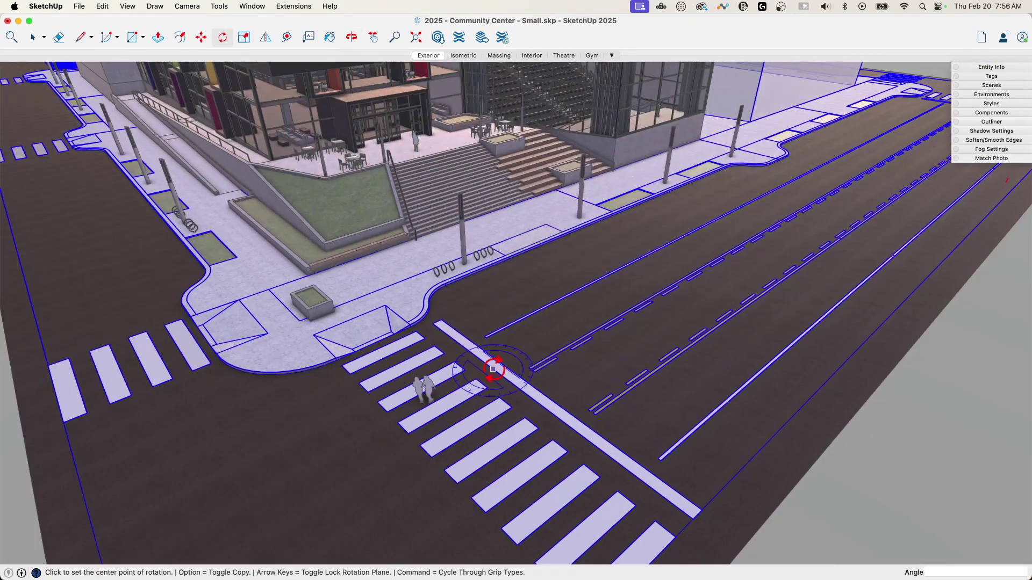
mouse_move(495, 369)
middle_mouse_down()
mouse_move(491, 302)
mouse_move(473, 430)
mouse_move(465, 346)
mouse_move(490, 260)
mouse_move(652, 330)
mouse_move(753, 427)
mouse_move(395, 303)
mouse_move(334, 267)
mouse_move(290, 269)
mouse_move(438, 387)
mouse_move(627, 441)
mouse_move(710, 194)
mouse_move(668, 198)
mouse_move(433, 70)
mouse_move(197, 61)
mouse_move(33, 205)
mouse_move(16, 295)
mouse_move(132, 380)
mouse_move(526, 437)
mouse_move(1021, 299)
mouse_move(736, 279)
mouse_move(348, 289)
mouse_move(290, 375)
mouse_move(530, 426)
middle_mouse_up()
scroll(474, 430, "down", 5)
Orbit to a low, frontal view of the building with sky behind it
key("q")
mouse_move(453, 334)
middle_mouse_down()
mouse_move(419, 175)
mouse_move(403, 250)
mouse_move(408, 301)
mouse_move(405, 226)
mouse_move(417, 282)
middle_mouse_up()
middle_click_drag(426, 320, 620, 254)
key("q")
scroll(430, 295, "up", 5)
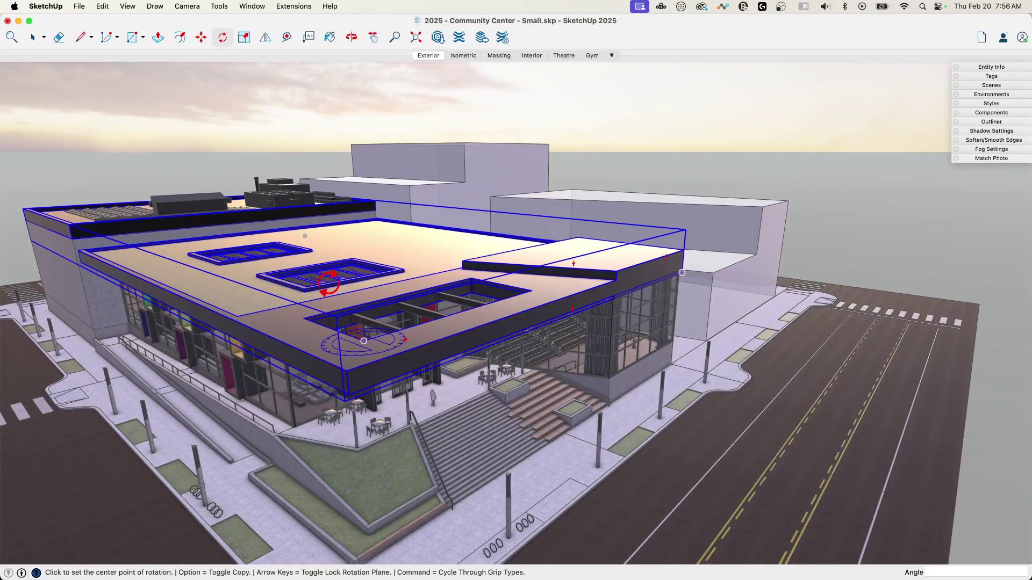
middle_click_drag(437, 287, 649, 326)
scroll(651, 320, "down", 10)
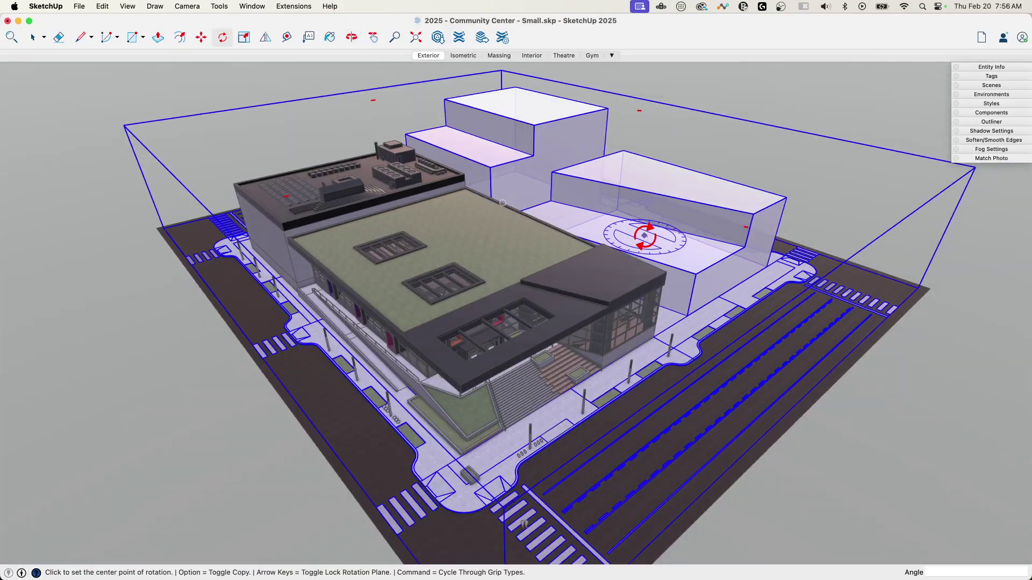
key("q")
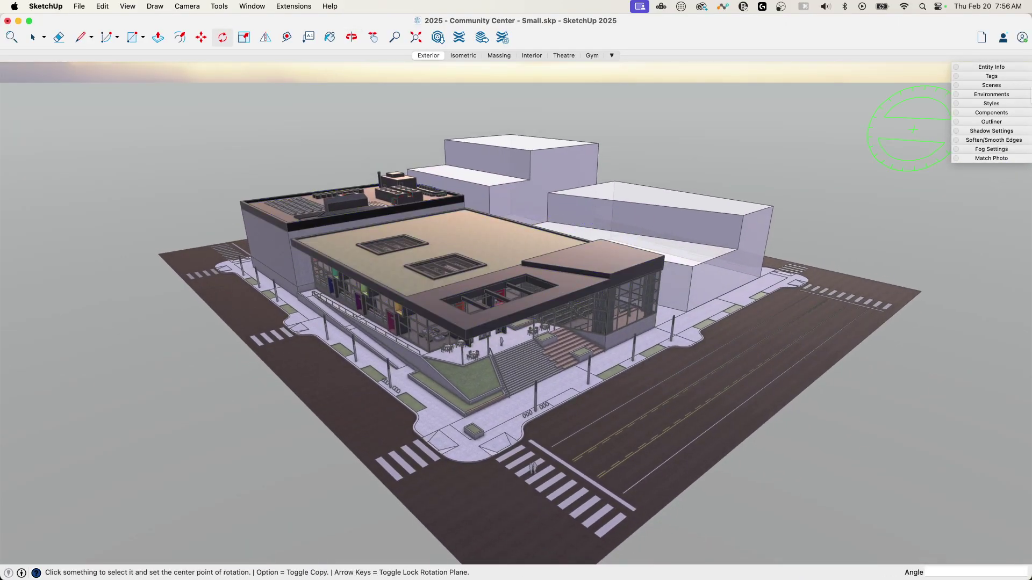
Apply the Farm 2K IBL environment and check its lighting on the model
left_click(987, 95)
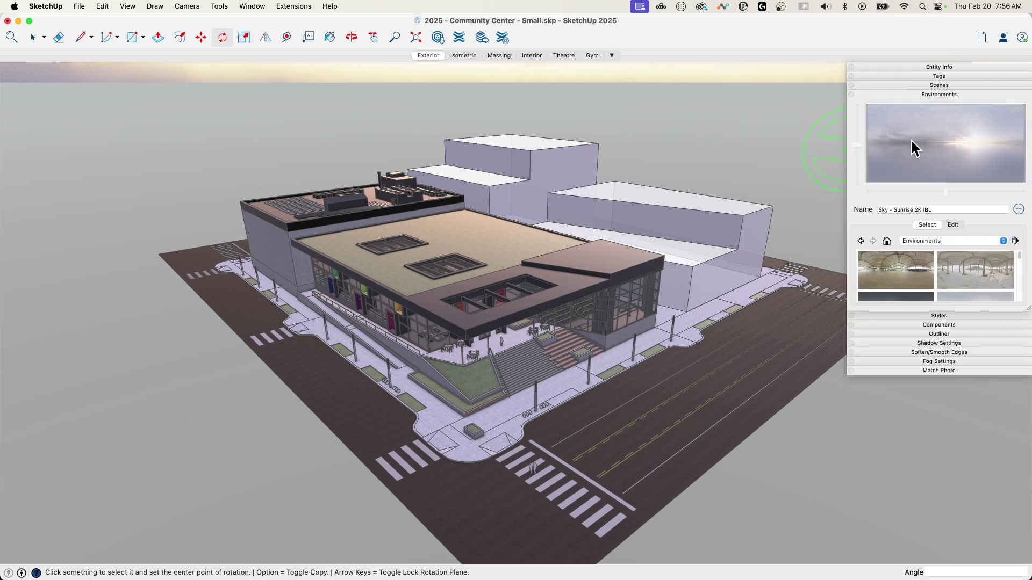
left_click_drag(1029, 315, 1017, 417)
left_click(896, 353)
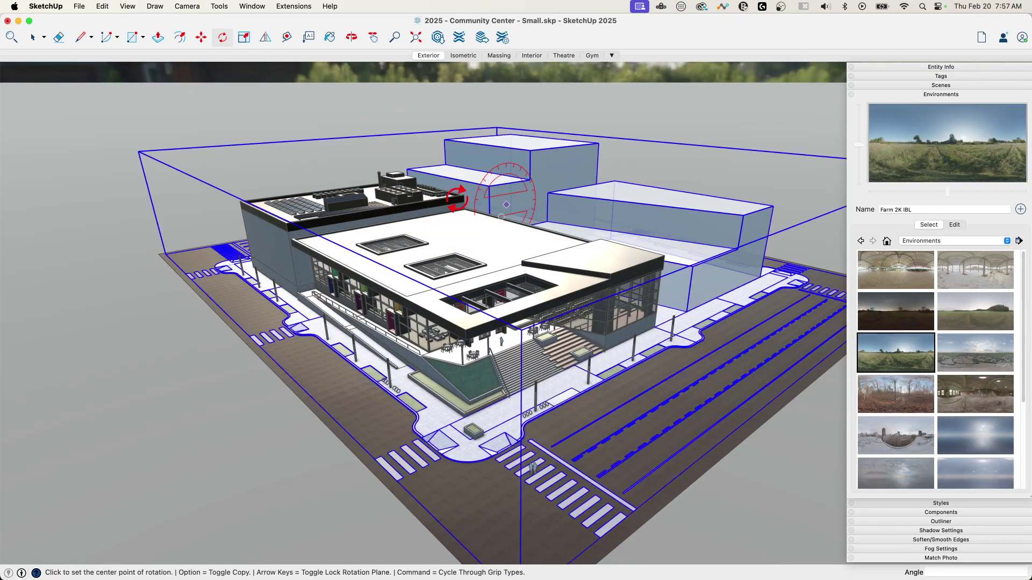
mouse_move(613, 274)
middle_mouse_down()
mouse_move(603, 253)
mouse_move(624, 286)
mouse_move(516, 285)
mouse_move(617, 284)
middle_mouse_up()
left_click(941, 95)
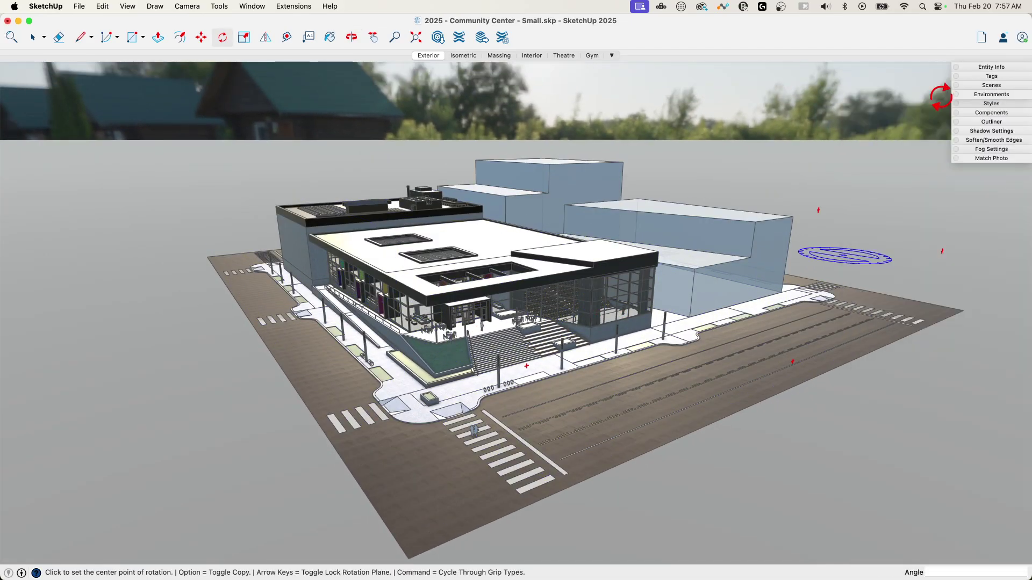
Turn off the ground plane in the current style's background settings
left_click(992, 103)
left_click(965, 162)
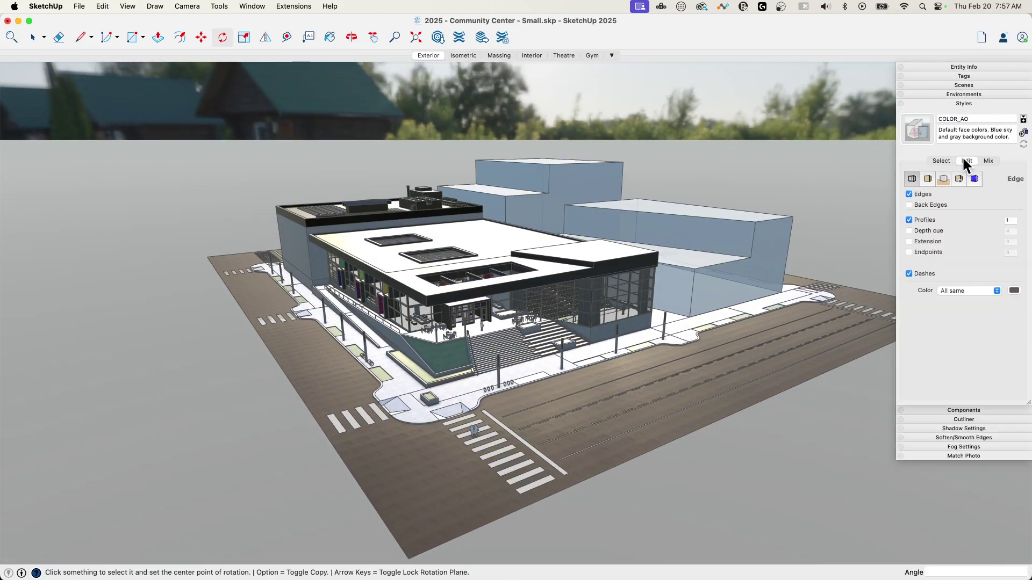
left_click(943, 179)
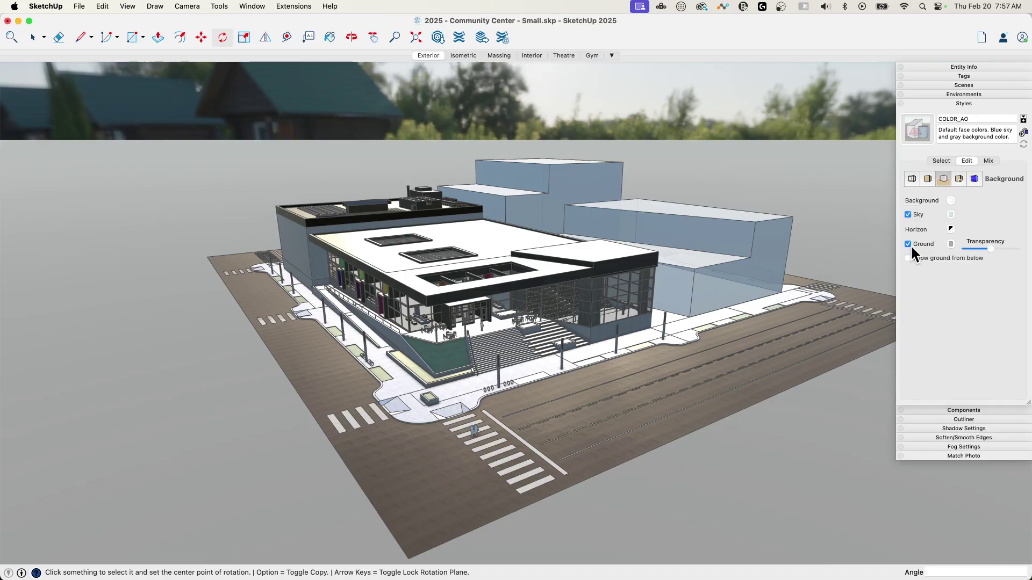
left_click(907, 244)
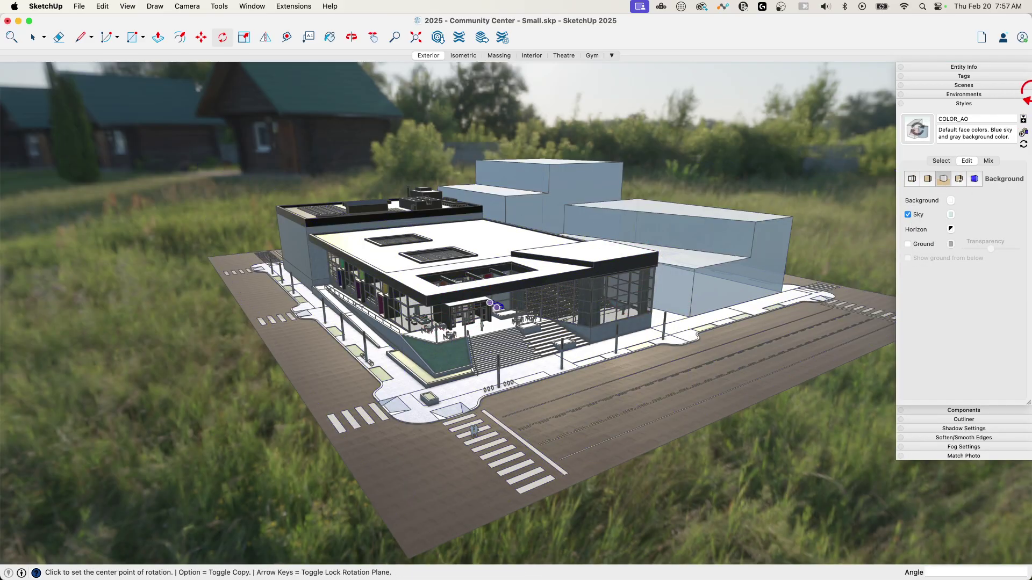
left_click(960, 103)
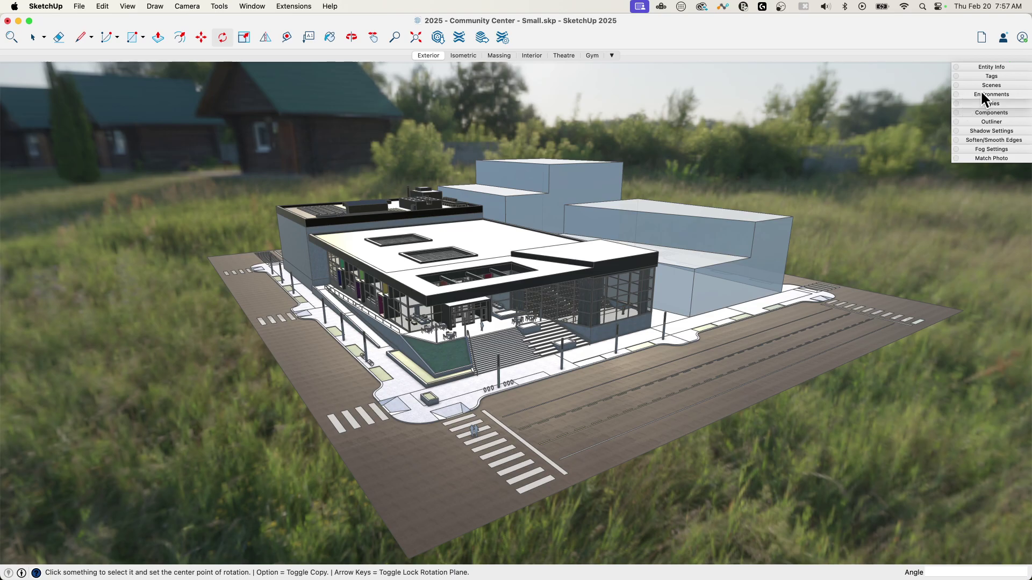
Try Empty Field, Highlands and Old Warehouse, settling on Light Forest 2K IBL
left_click(981, 93)
left_click(991, 317)
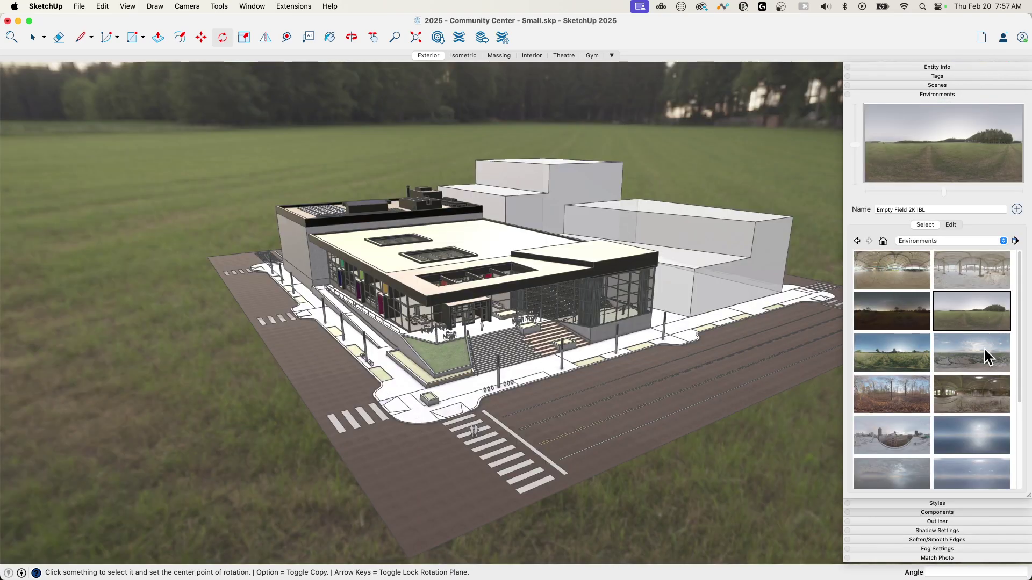
left_click(985, 348)
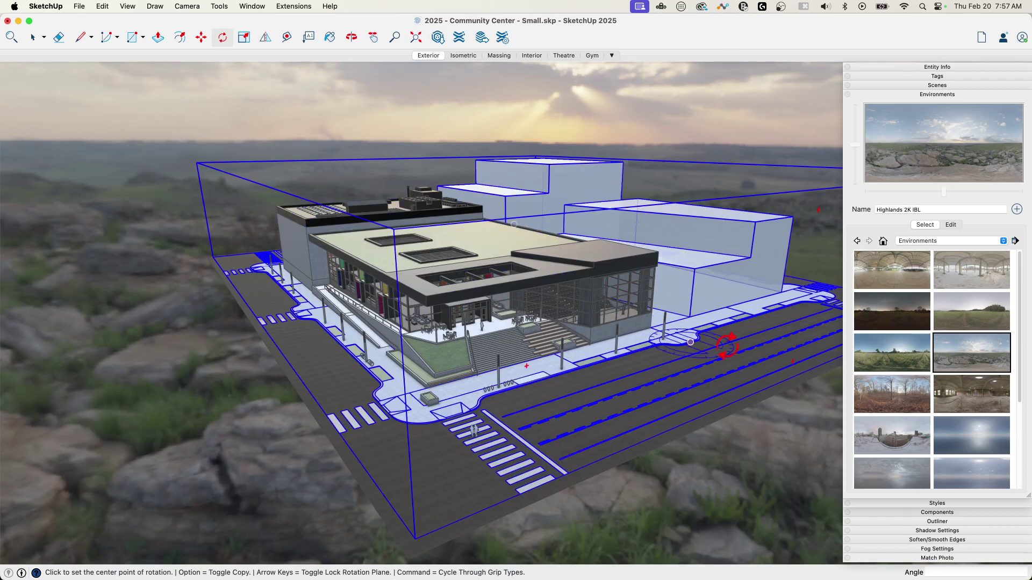
left_click(909, 400)
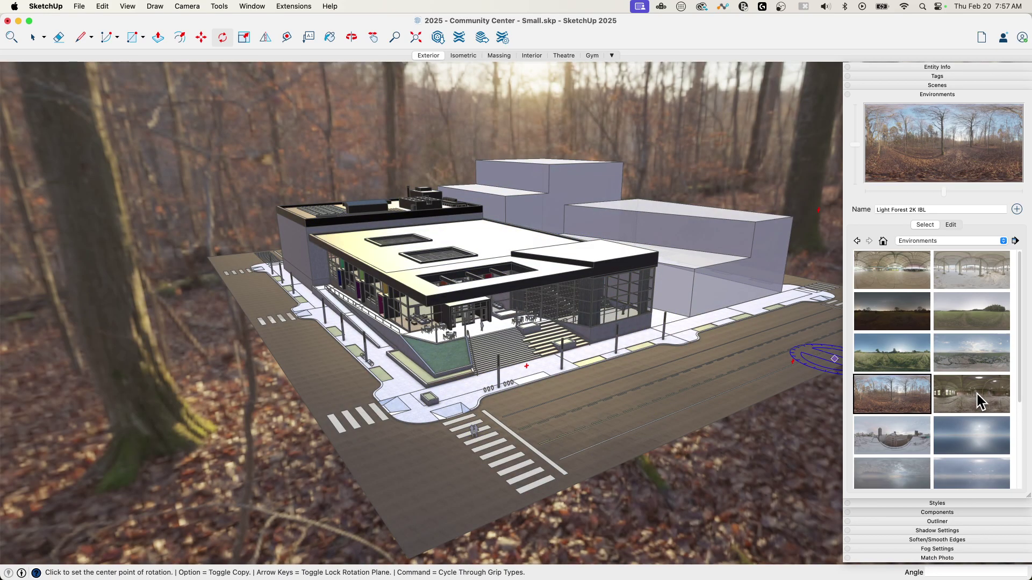
left_click(977, 394)
left_click(888, 400)
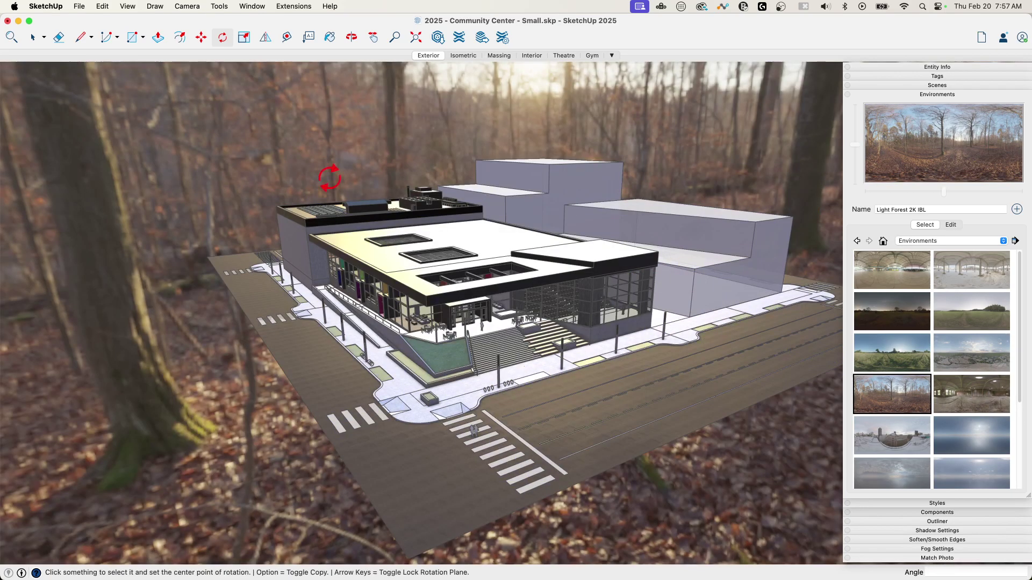
middle_click_drag(311, 174, 192, 199)
Set the Light Forest environment's rotation angle to 193 degrees
key("q")
scroll(562, 290, "up", 5)
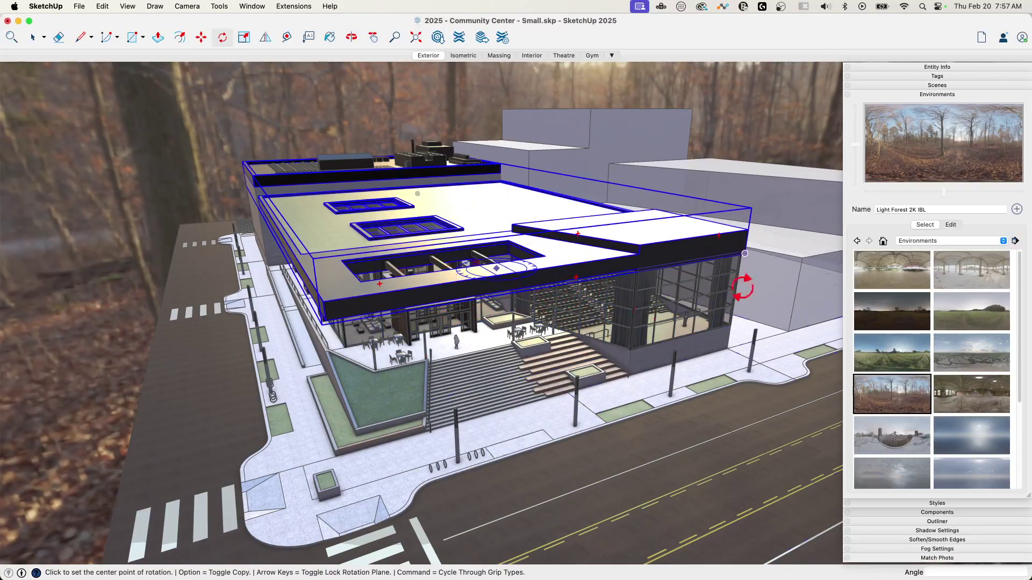
left_click(950, 226)
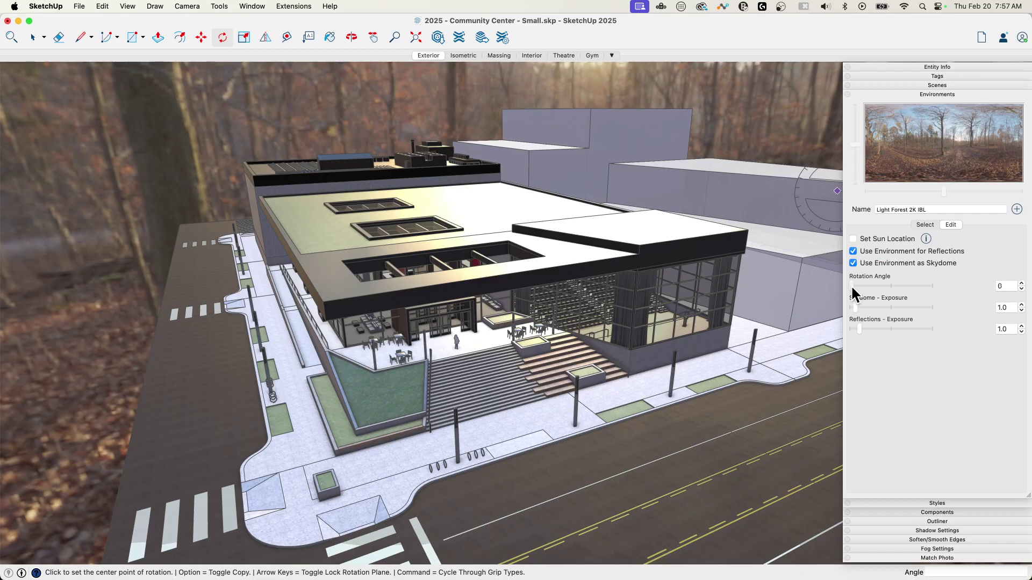
left_click_drag(855, 289, 894, 288)
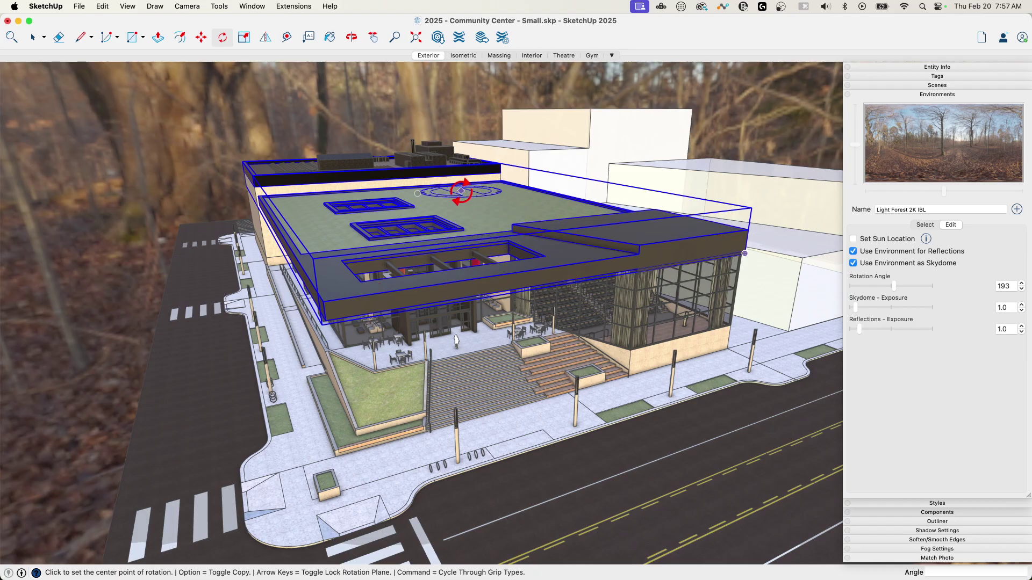
Orbit and zoom to an eye-level view of the community centre's front
scroll(162, 104, "down", 3)
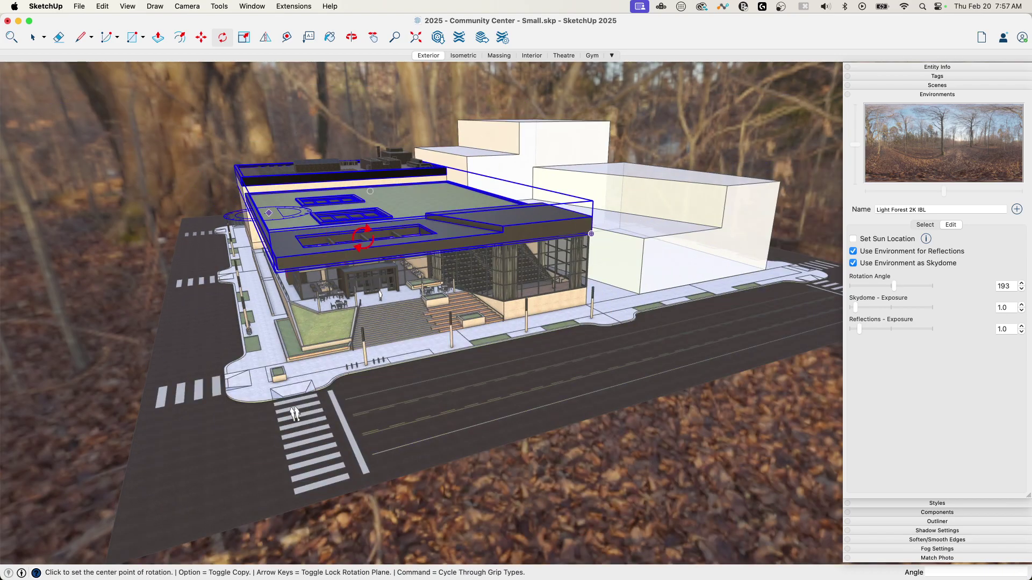
mouse_move(365, 238)
middle_mouse_down()
mouse_move(410, 261)
mouse_move(364, 240)
middle_mouse_up()
scroll(438, 272, "up", 5)
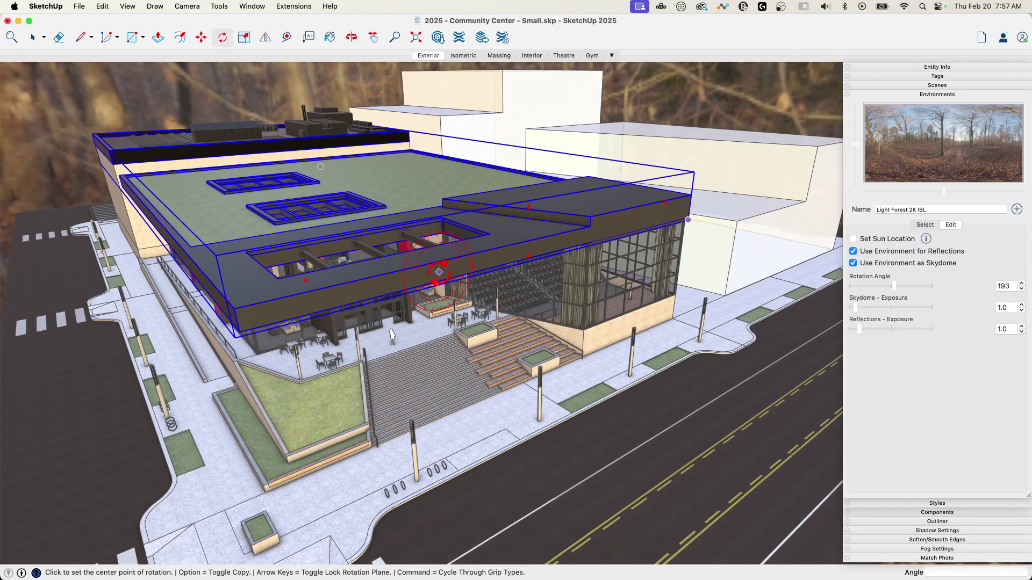
middle_click_drag(439, 272, 304, 212)
middle_click_drag(190, 243, 217, 184)
left_click_drag(217, 184, 275, 162)
key("q")
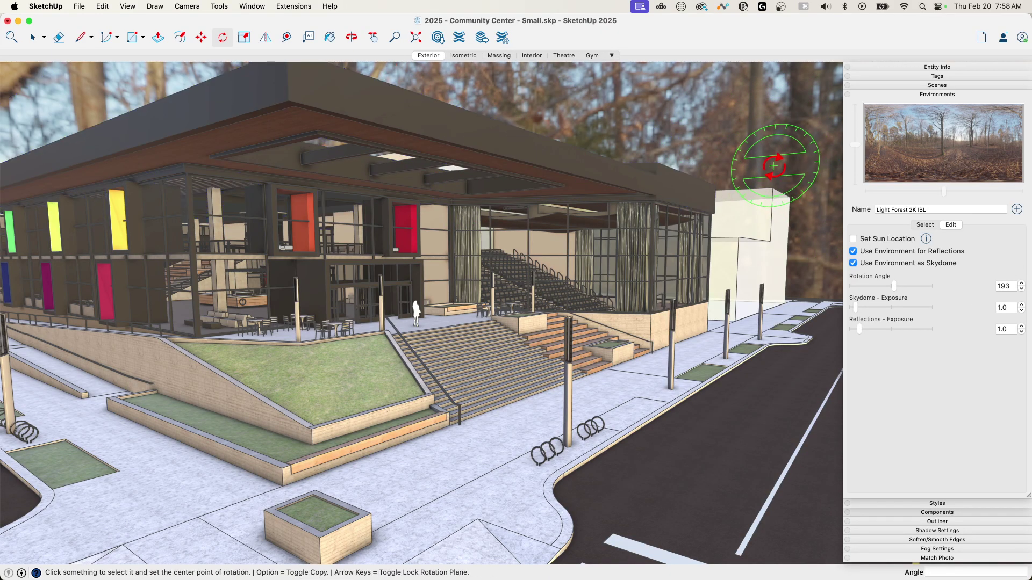
Zoom in and orbit around the auditorium's concrete base wall corner
middle_click_drag(774, 166, 703, 196)
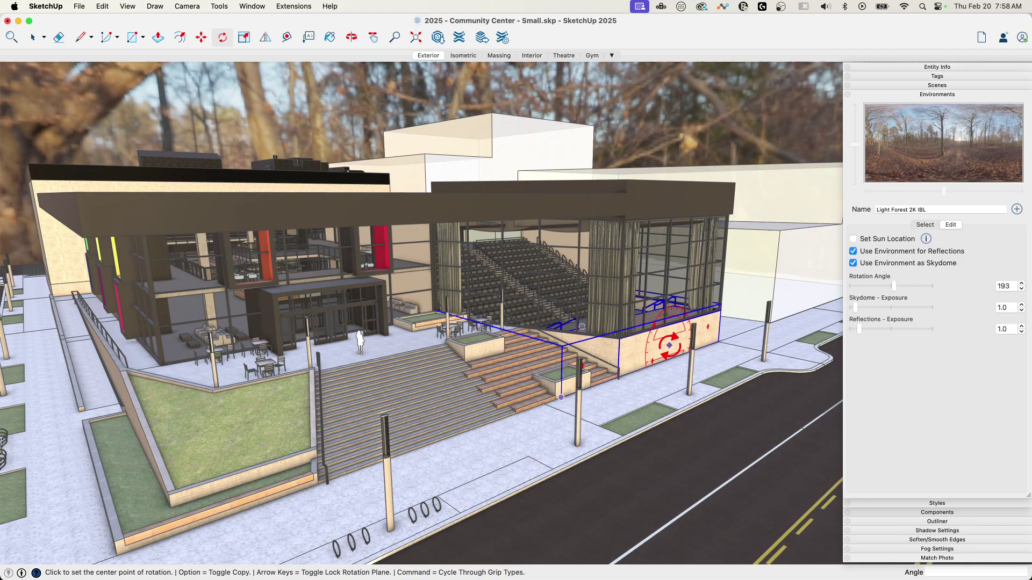
key("space")
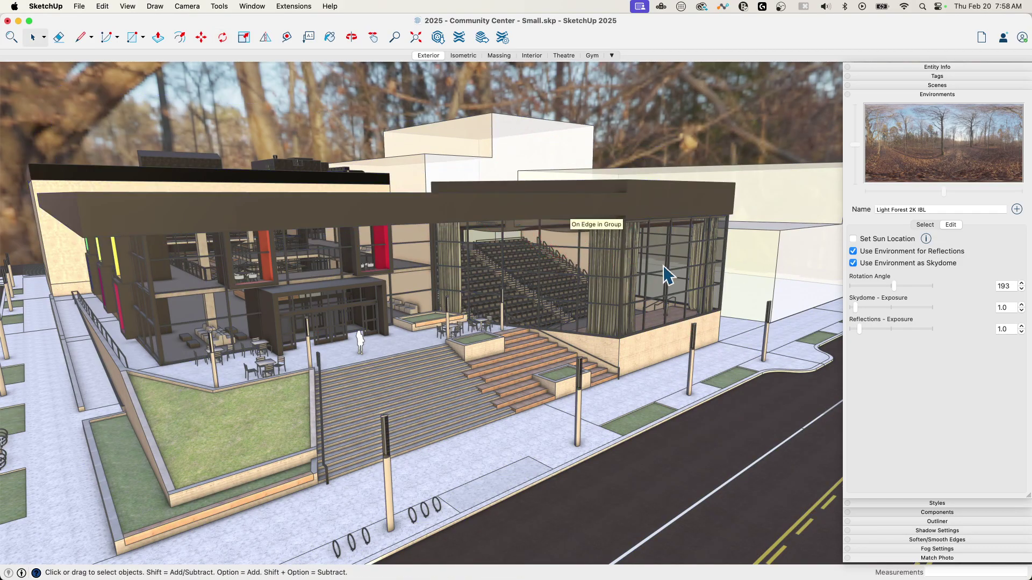
scroll(648, 301, "up", 2)
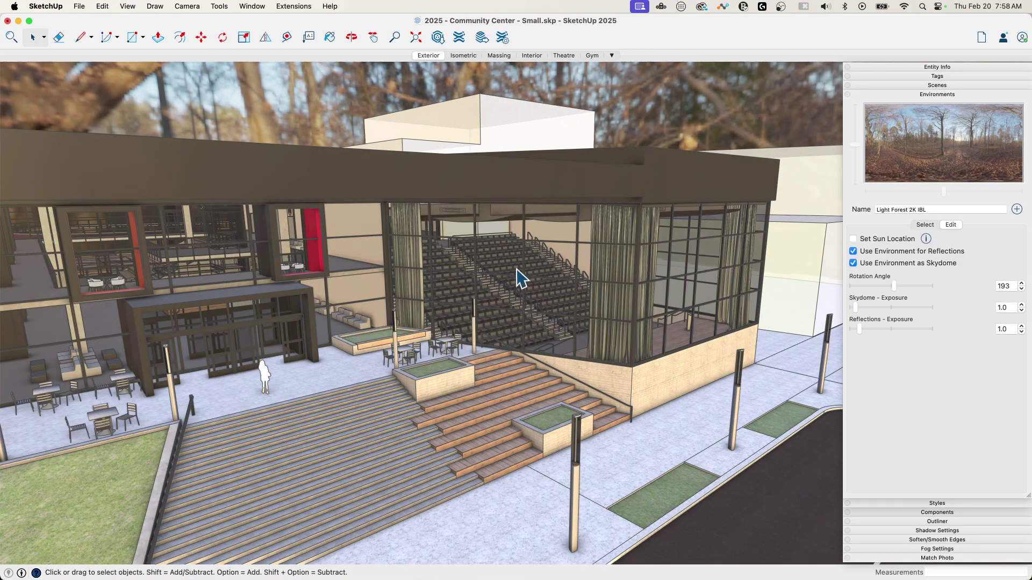
scroll(511, 272, "down", 2)
scroll(697, 409, "up", 2)
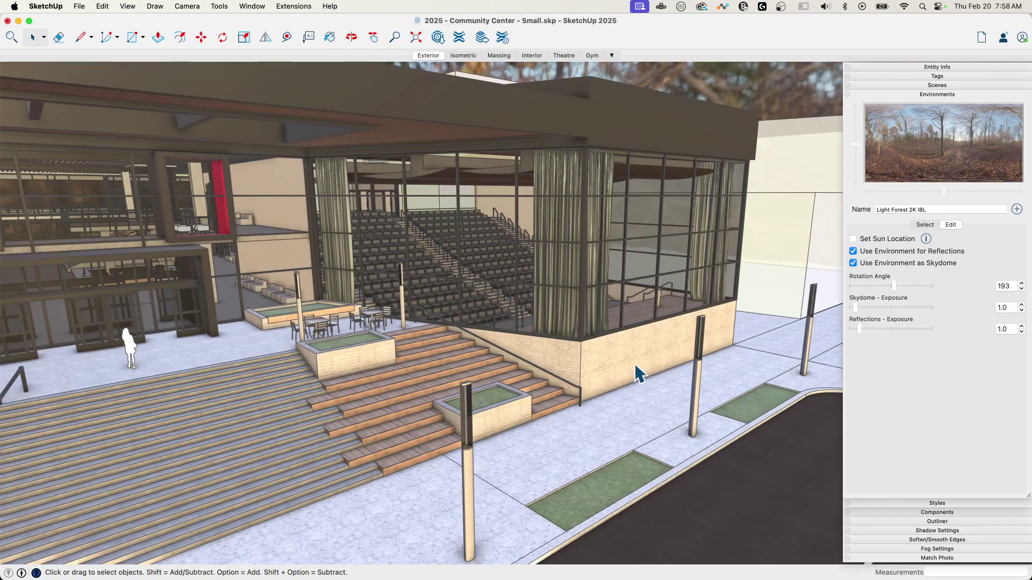
scroll(626, 360, "up", 5)
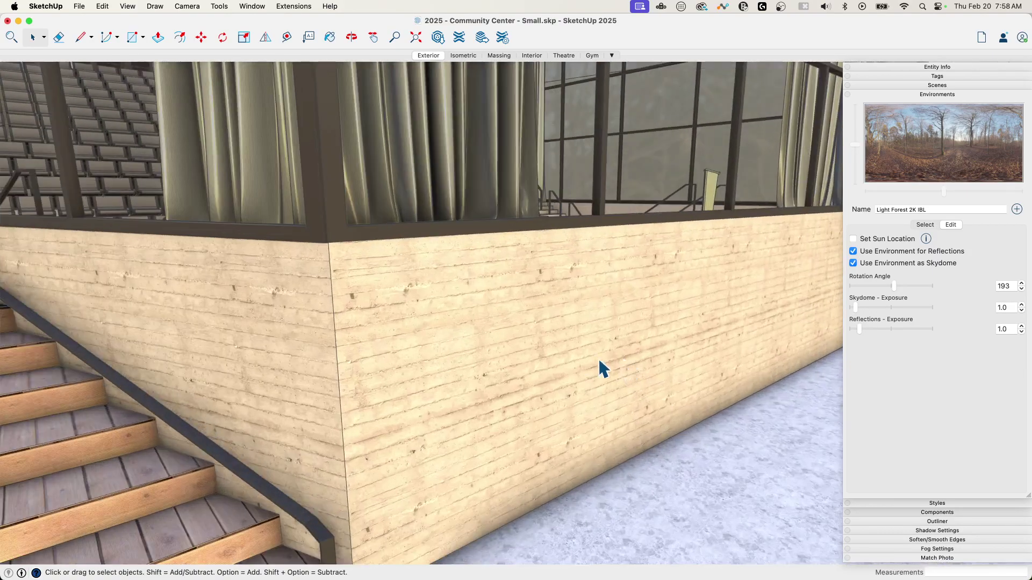
middle_click_drag(562, 350, 586, 307)
scroll(586, 307, "down", 5)
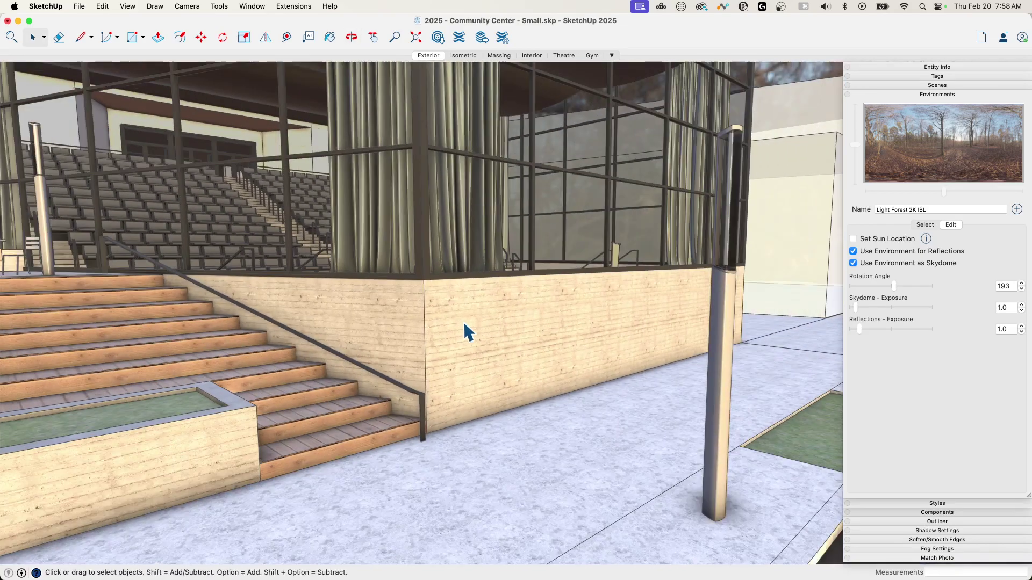
scroll(617, 308, "down", 2)
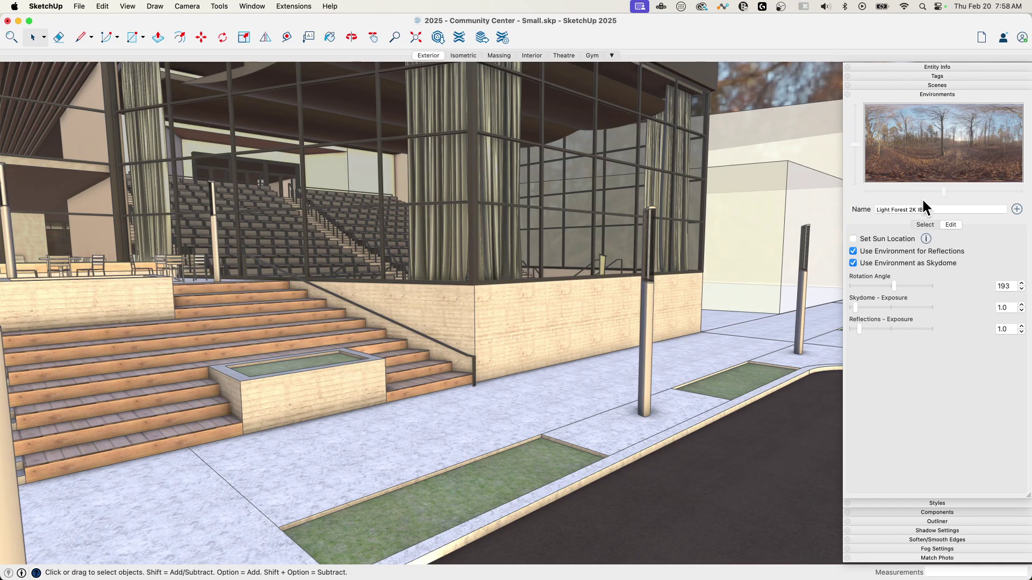
Preview Highlands, then switch the environment to Sky - At Sea 2K IBL
left_click(925, 225)
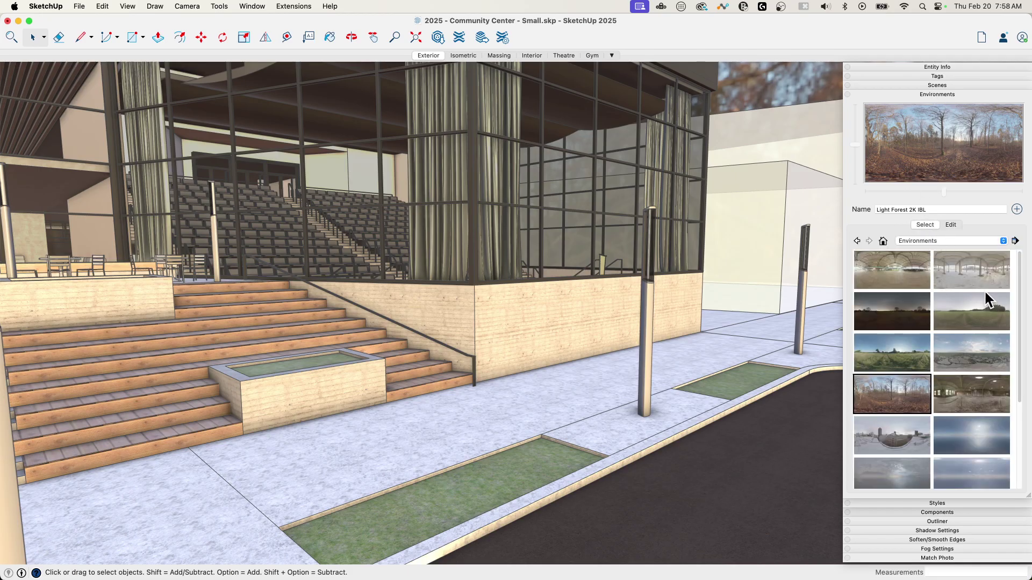
left_click(960, 358)
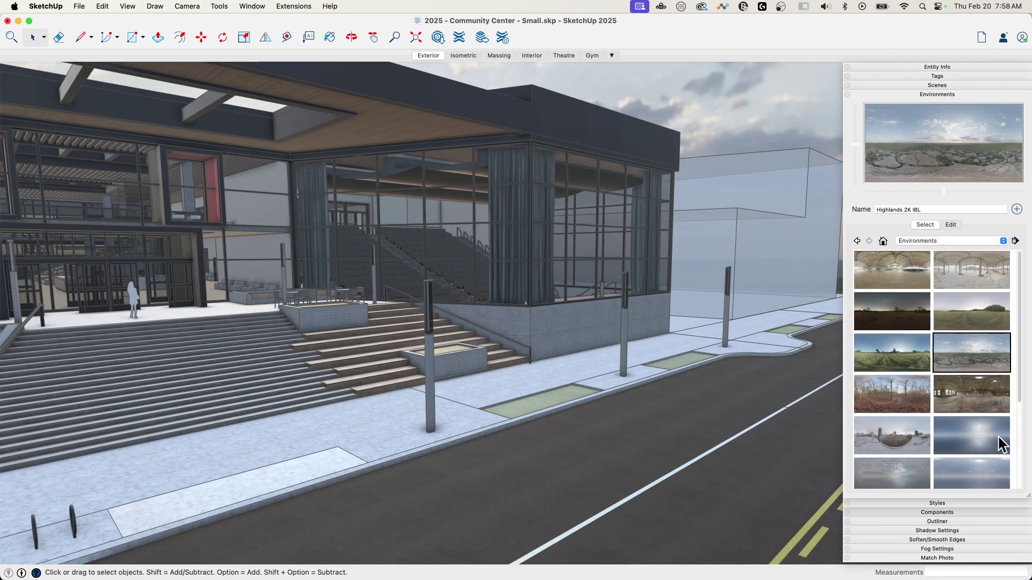
left_click(982, 438)
middle_click_drag(634, 330, 779, 376)
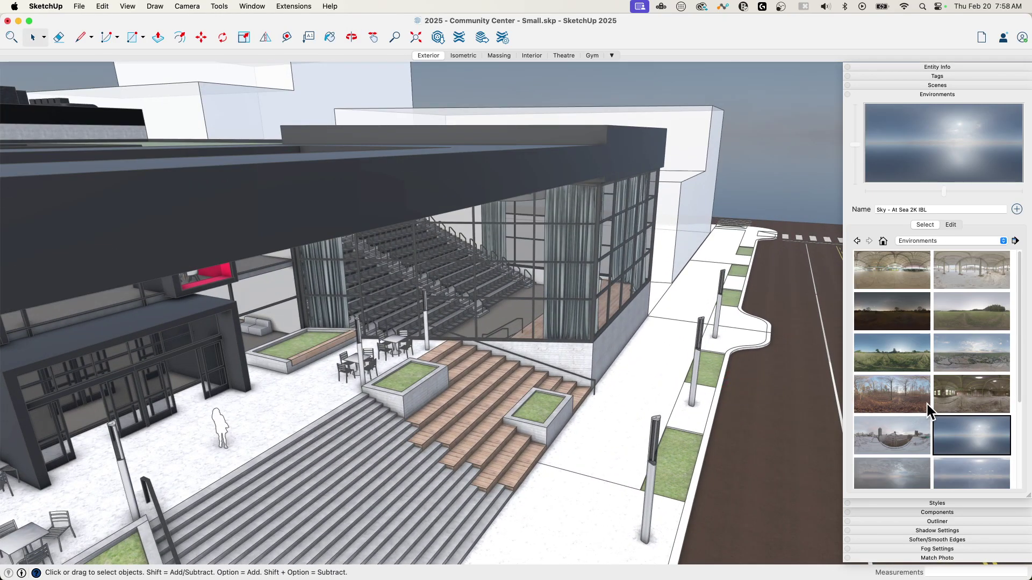
Apply Empty Field 2K IBL and orbit toward the glass auditorium's roof
left_click(967, 308)
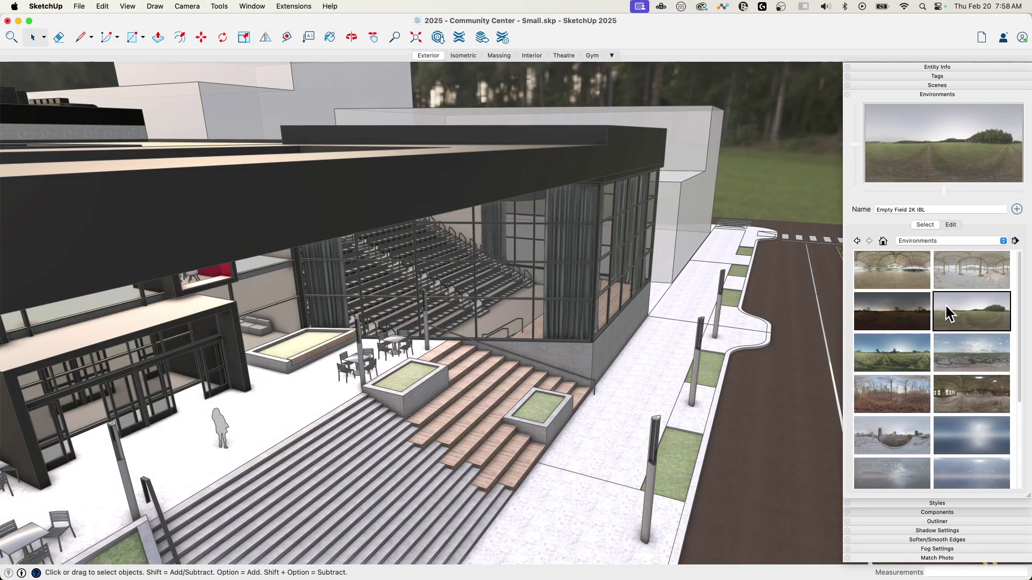
middle_click_drag(779, 314, 524, 425)
scroll(554, 248, "up", 3)
middle_click_drag(498, 184, 482, 240)
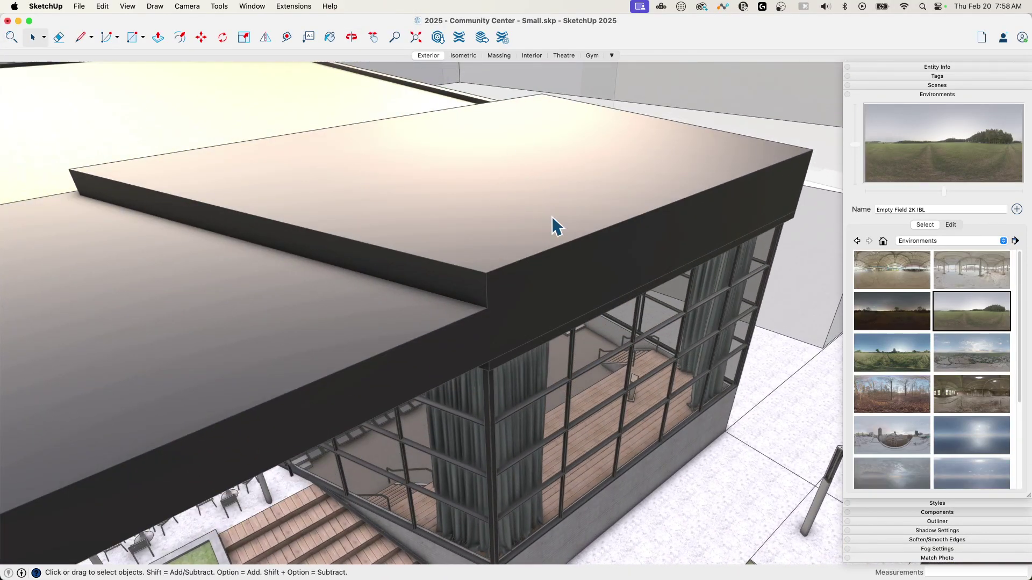
Open the nested roof groups and select the roof slab's top face
double_click(499, 152)
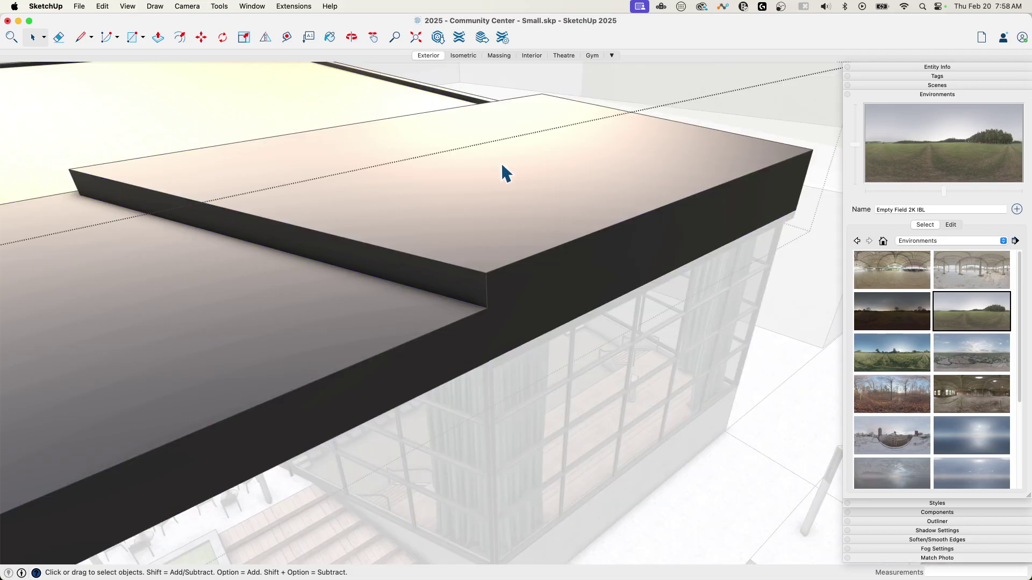
left_click(501, 163)
double_click(503, 164)
left_click(521, 171)
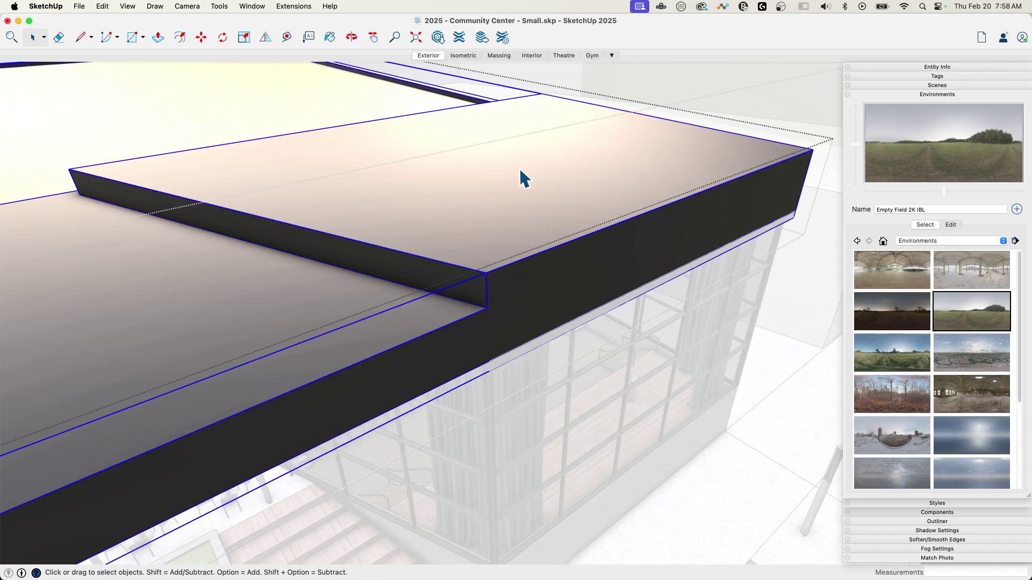
double_click(520, 171)
left_click(519, 171)
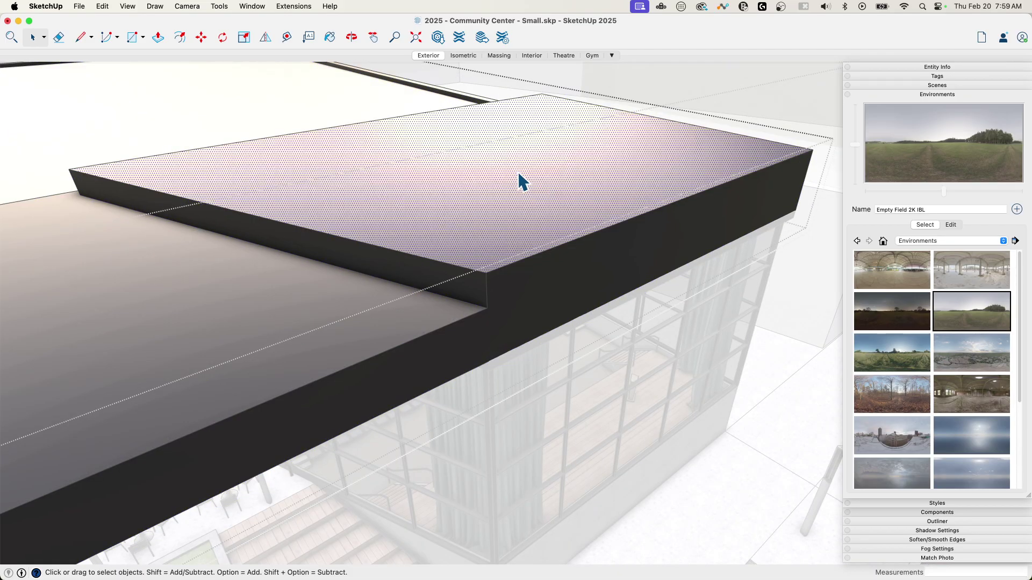
middle_click_drag(519, 174, 539, 196)
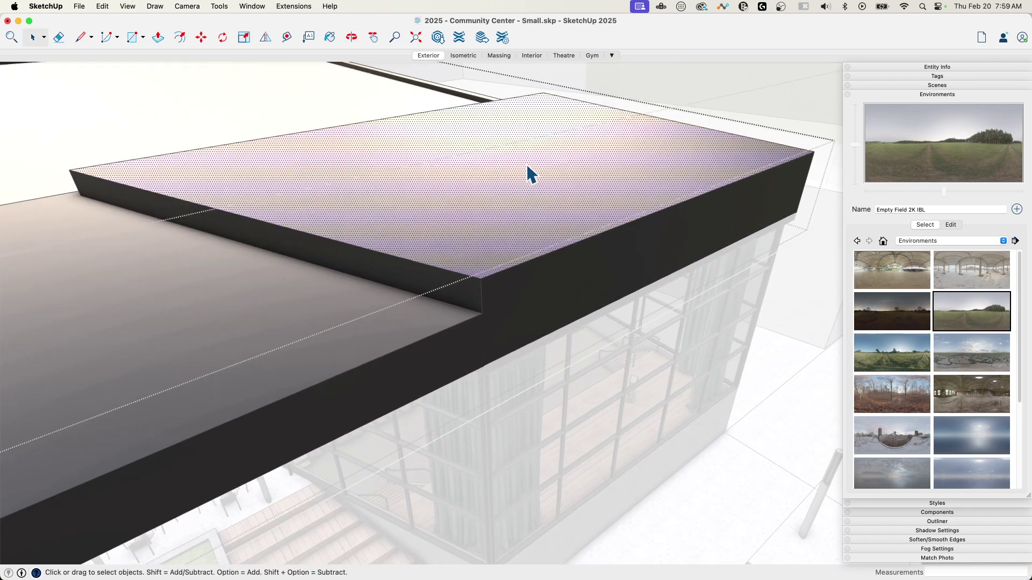
Sample the roof's Iron Blurry material and raise its metalness to about 0.19
key("b")
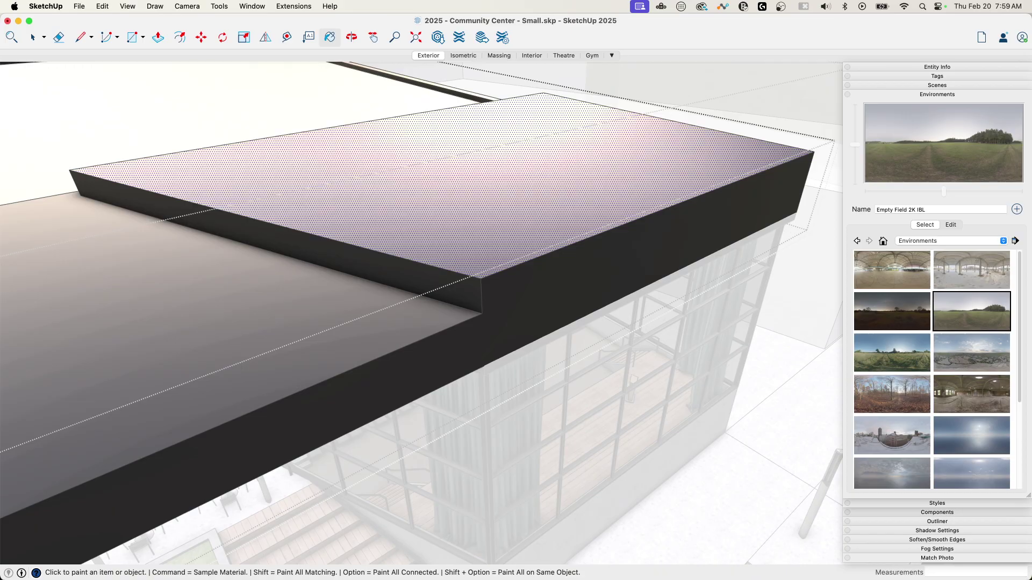
left_click_drag(298, 155, 185, 73)
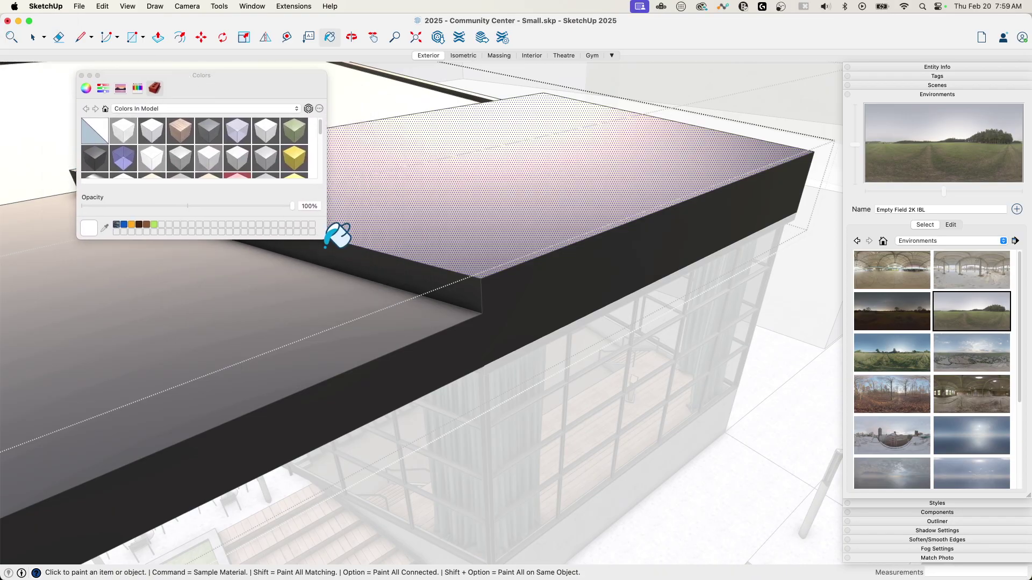
left_click_drag(322, 242, 321, 444)
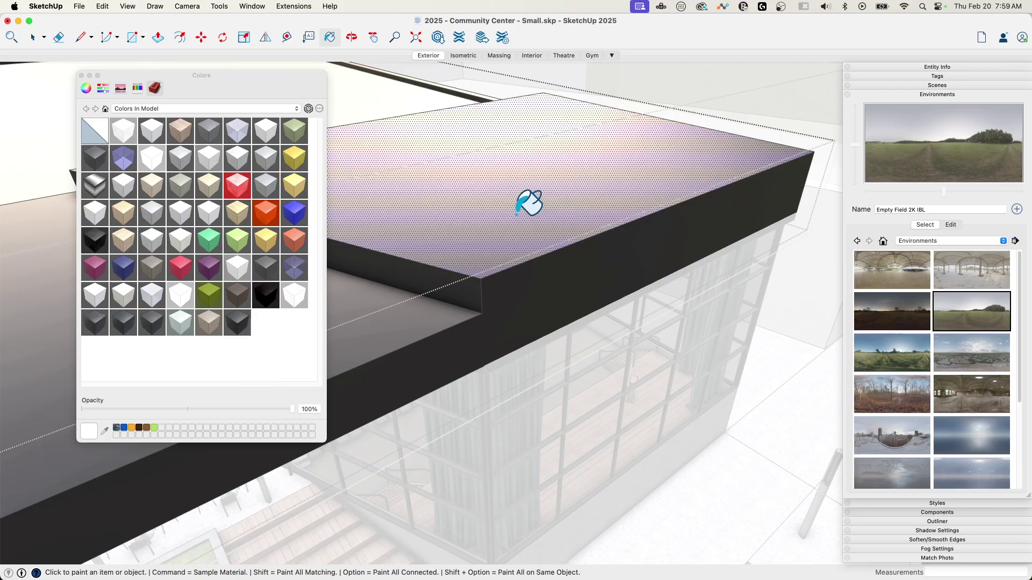
key("super")
left_click(509, 209, "super")
double_click(100, 158)
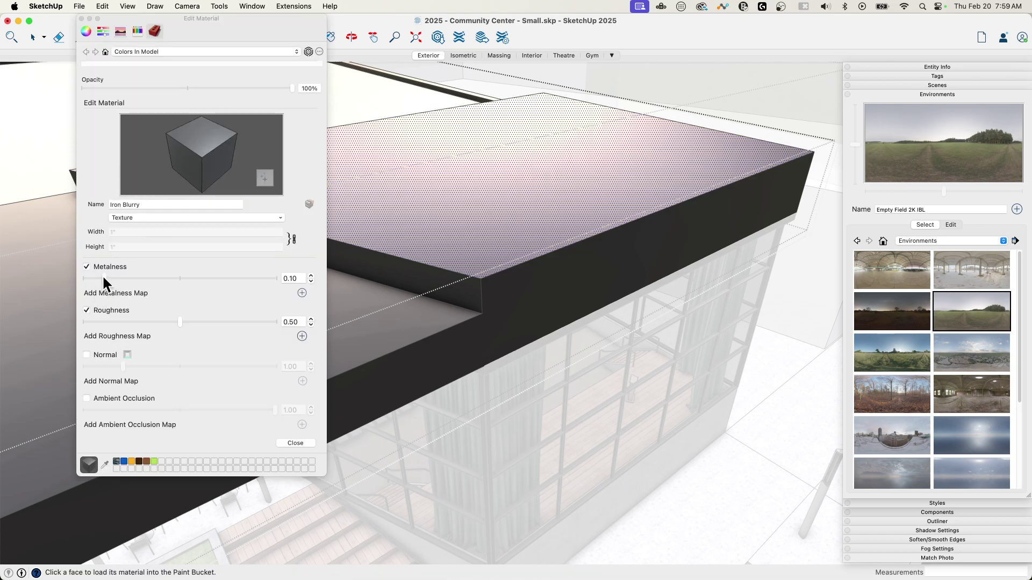
mouse_move(103, 279)
left_mouse_down()
mouse_move(267, 283)
mouse_move(123, 283)
left_mouse_up()
Close the material editor, clear the roof selection and exit the roof group
left_click(82, 19)
scroll(102, 295, "down", 5)
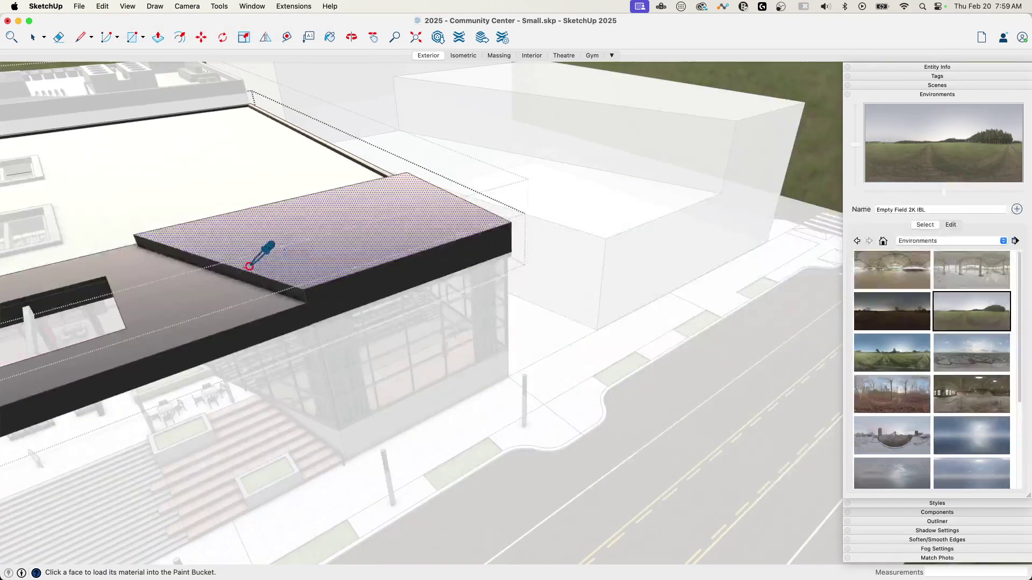
key("space")
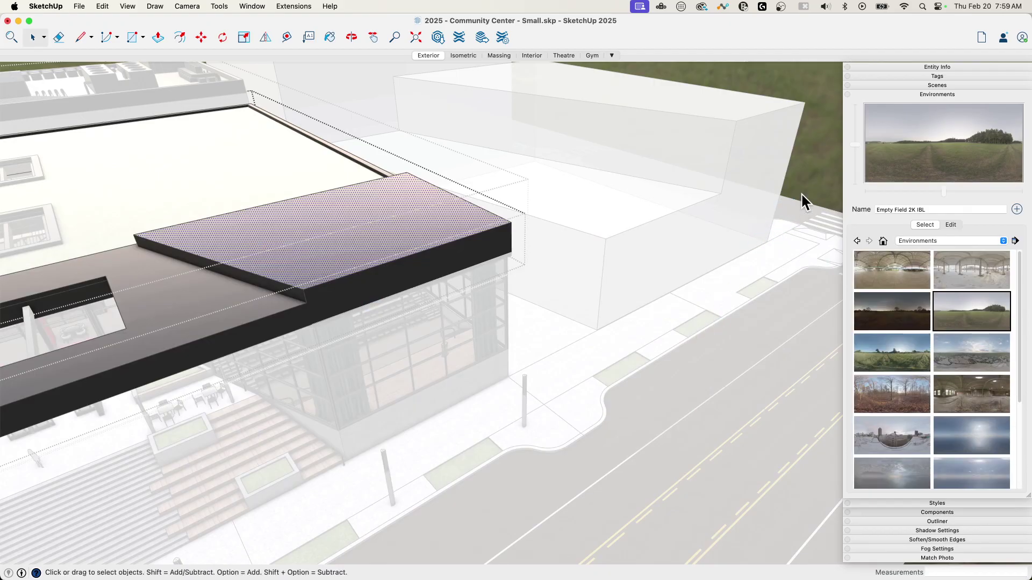
left_click(801, 194)
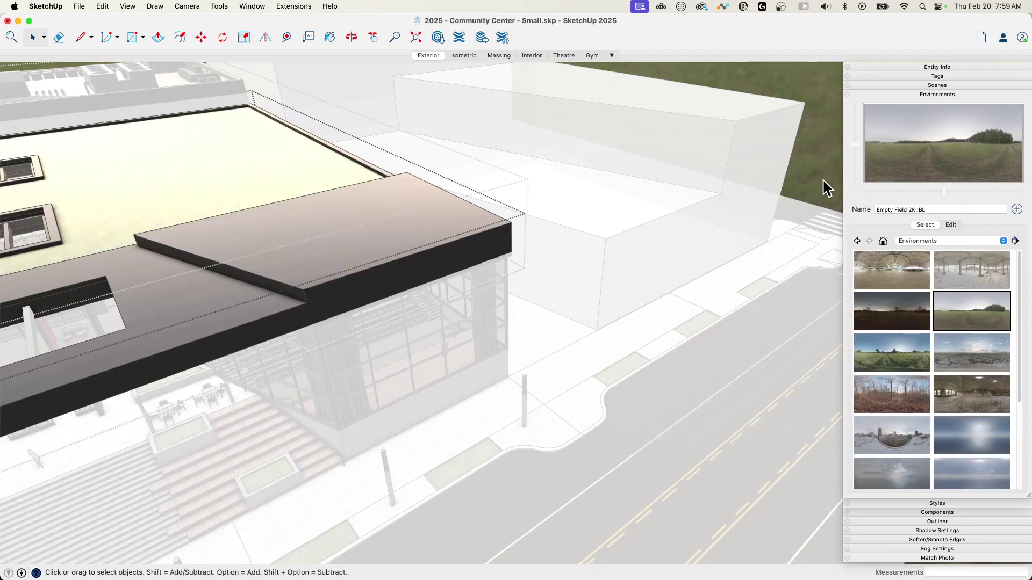
left_click(768, 189)
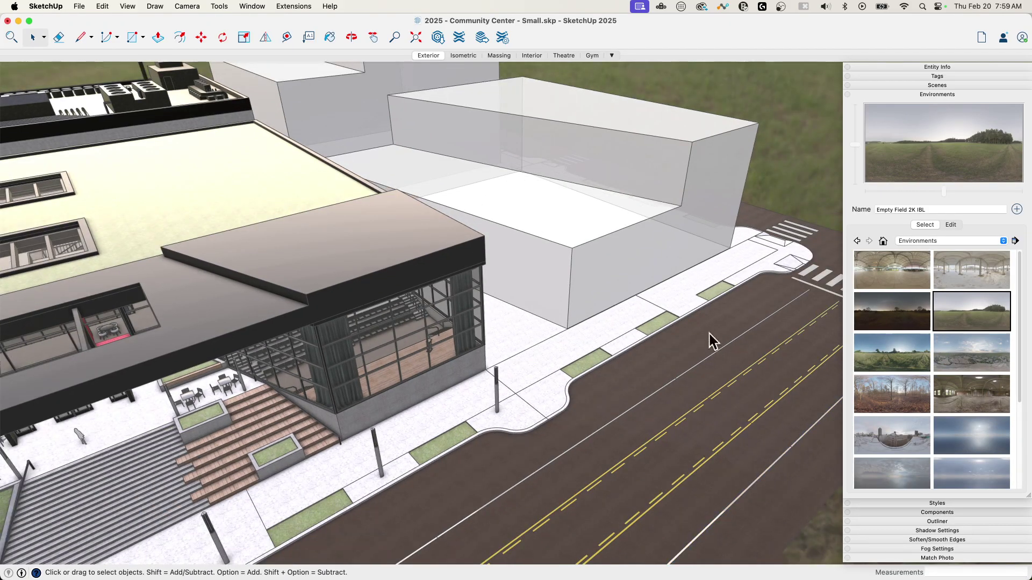
Draw two side-by-side rectangles on the front face of the massing box
scroll(702, 325, "up", 5)
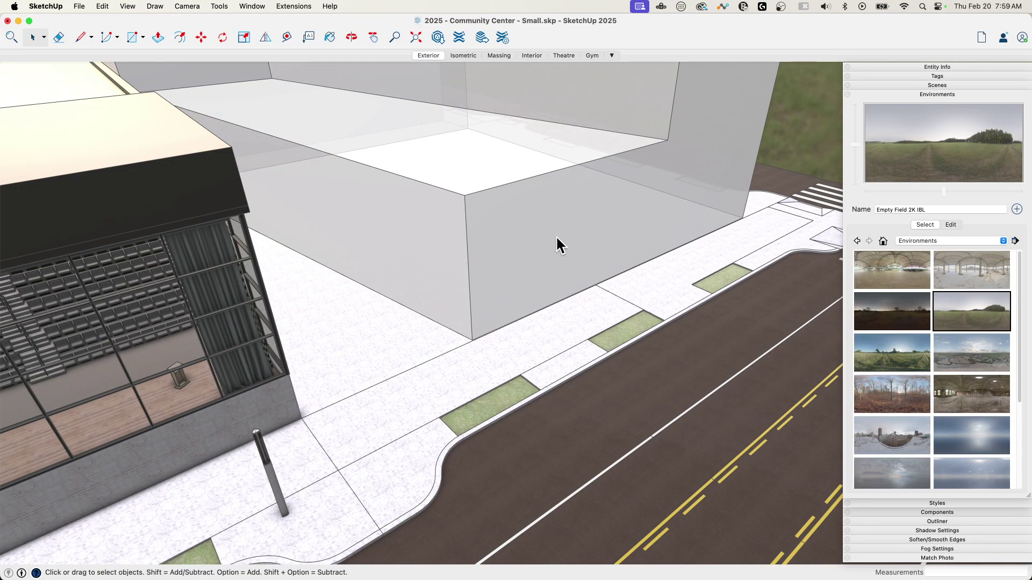
scroll(558, 244, "up", 4)
key("r")
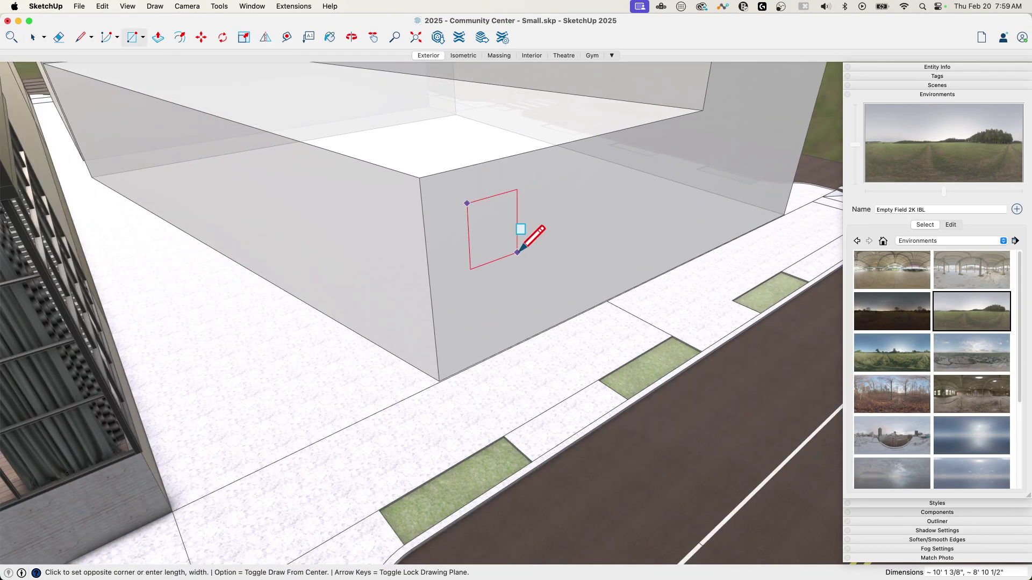
left_click(524, 262)
left_click(557, 179)
left_click(606, 237)
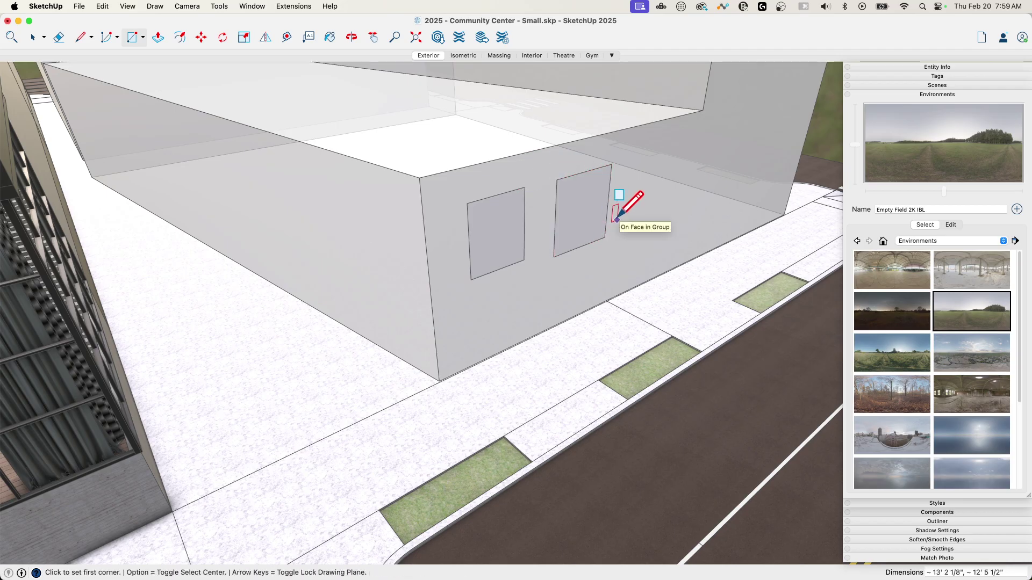
Paint the left panel with a material from the Brick collection
key("b")
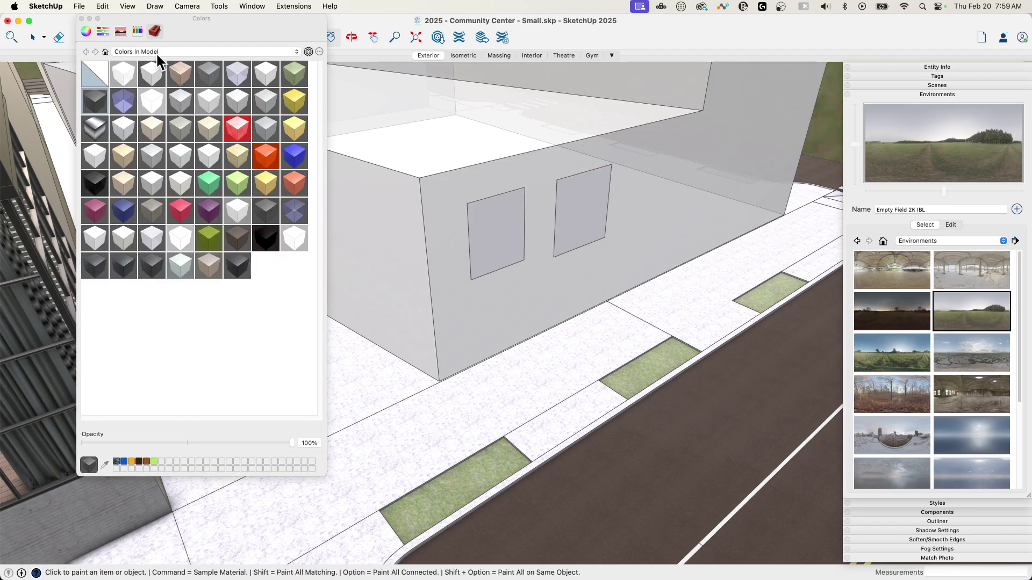
left_click(191, 53)
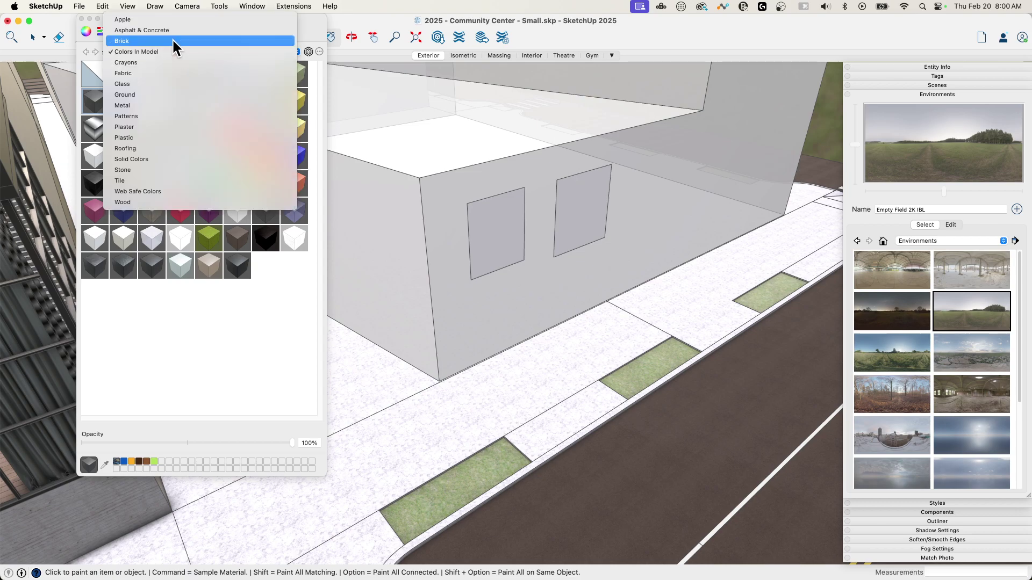
left_click(173, 41)
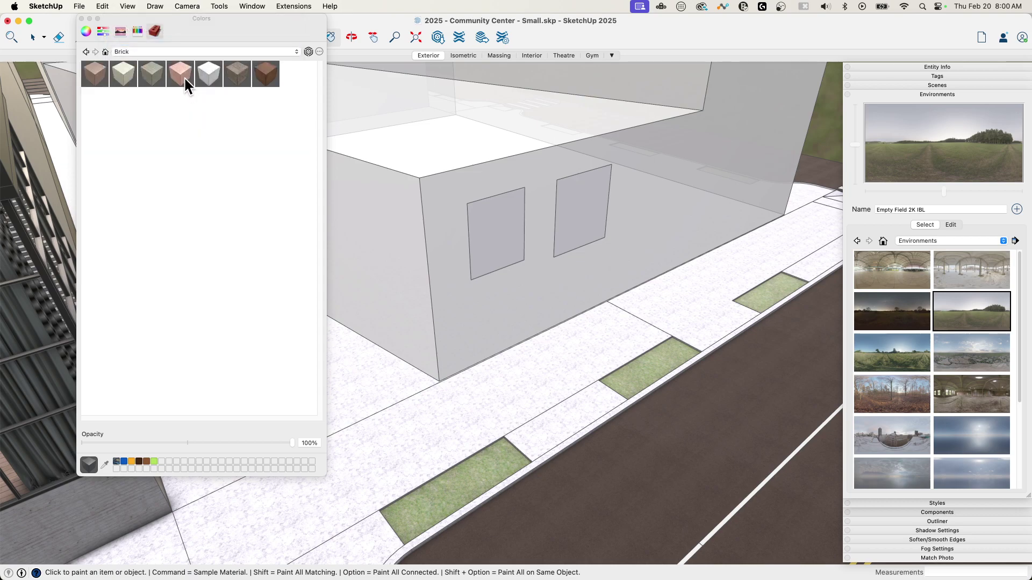
left_click(237, 72)
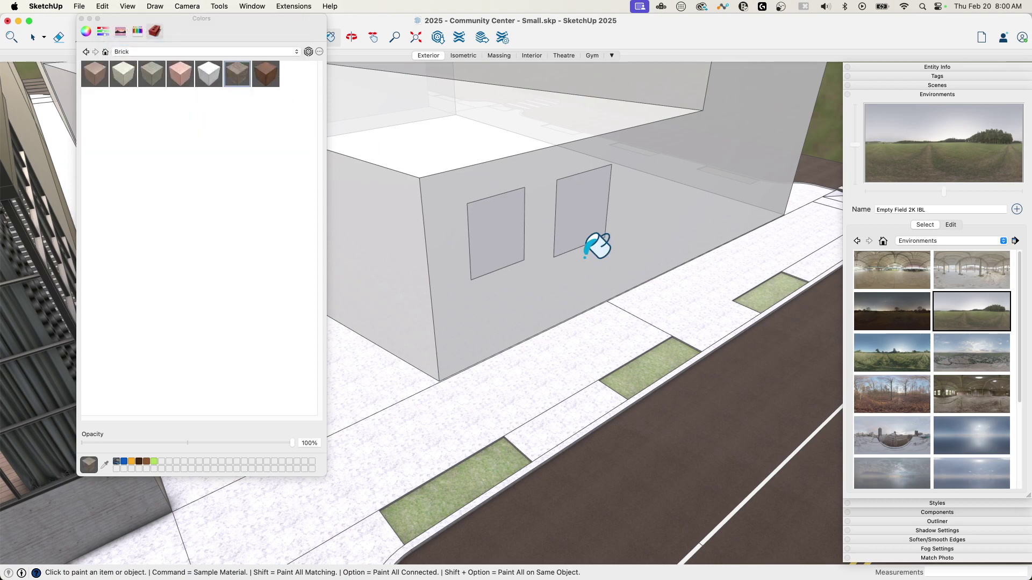
left_click(508, 211)
Paint the right panel with the first Metal material and close the materials window
left_click(125, 51)
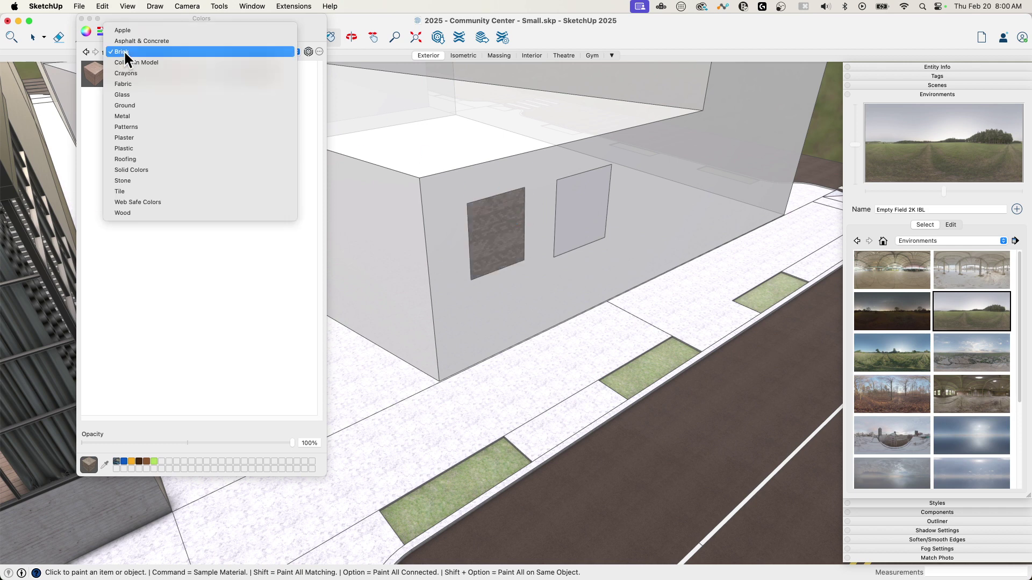
left_click(142, 117)
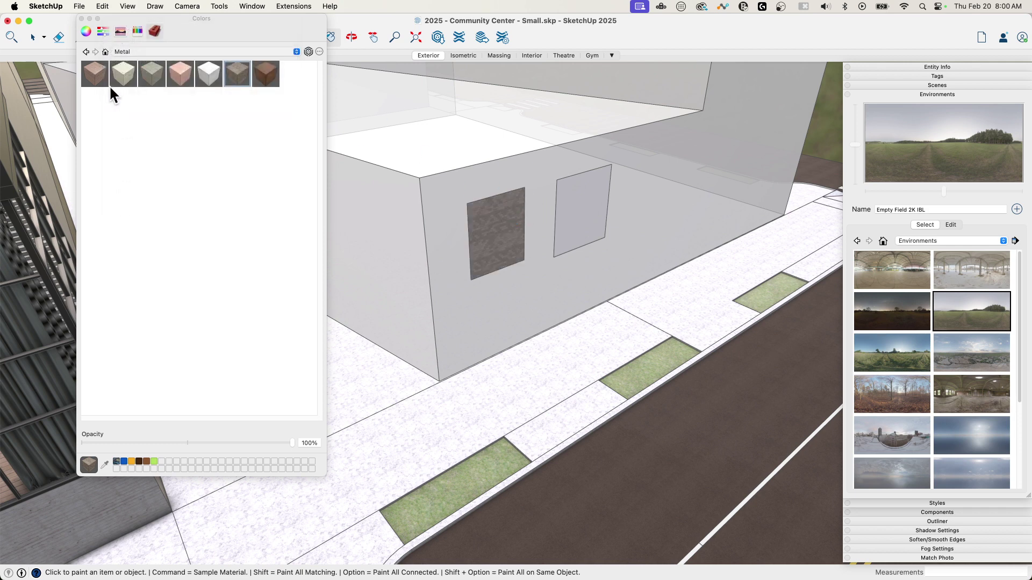
left_click(99, 73)
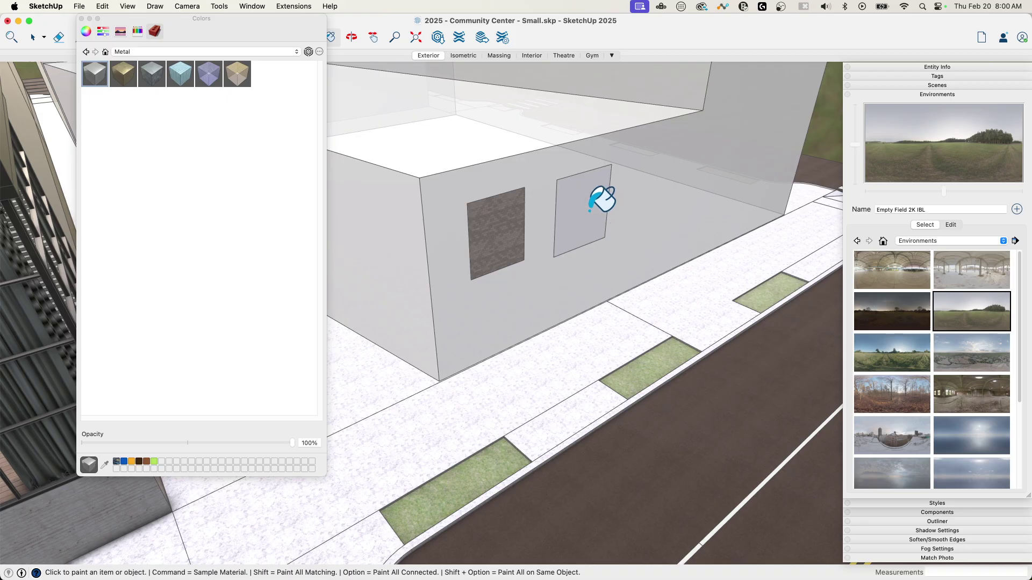
left_click(594, 209)
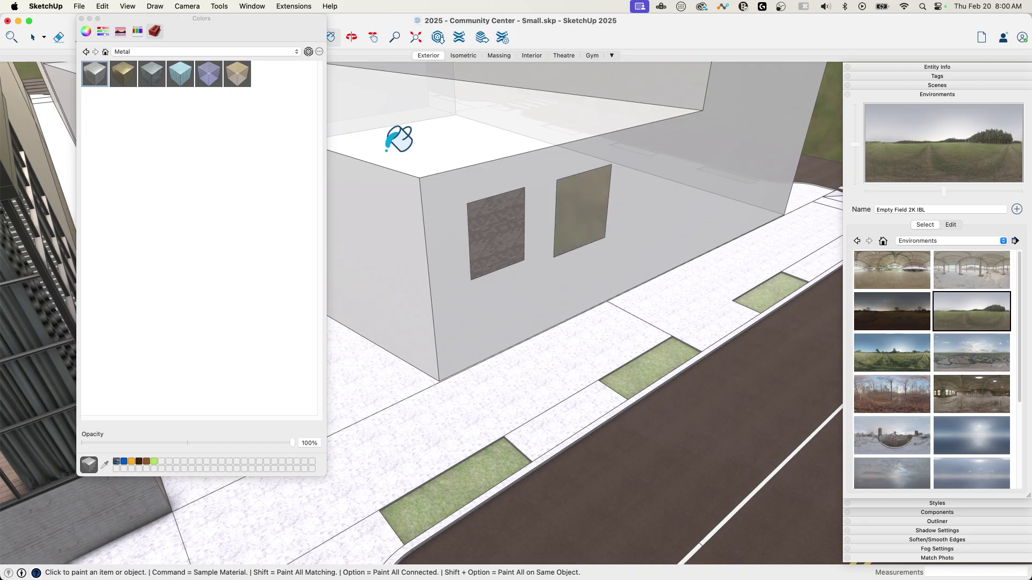
left_click(80, 18)
Orbit and zoom around the building to inspect the brick panel
mouse_move(525, 334)
middle_mouse_down()
mouse_move(567, 306)
mouse_move(525, 230)
mouse_move(63, 211)
mouse_move(214, 212)
mouse_move(357, 231)
mouse_move(477, 265)
middle_mouse_up()
key("b")
scroll(491, 202, "up", 10)
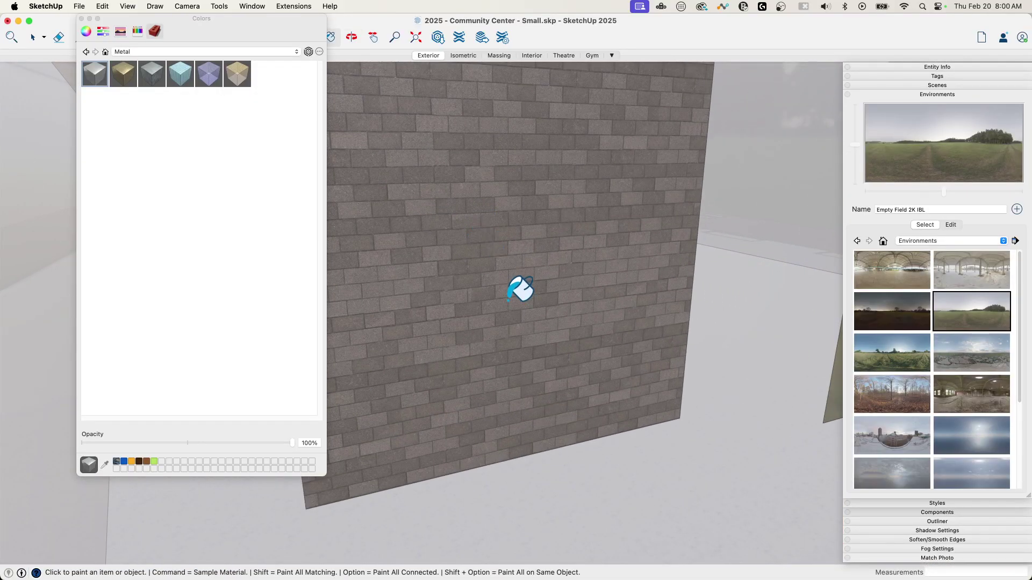
mouse_move(532, 304)
middle_mouse_down()
mouse_move(610, 271)
mouse_move(618, 341)
mouse_move(672, 279)
mouse_move(610, 254)
mouse_move(587, 292)
mouse_move(639, 285)
mouse_move(495, 277)
middle_mouse_up()
scroll(610, 254, "down", 10)
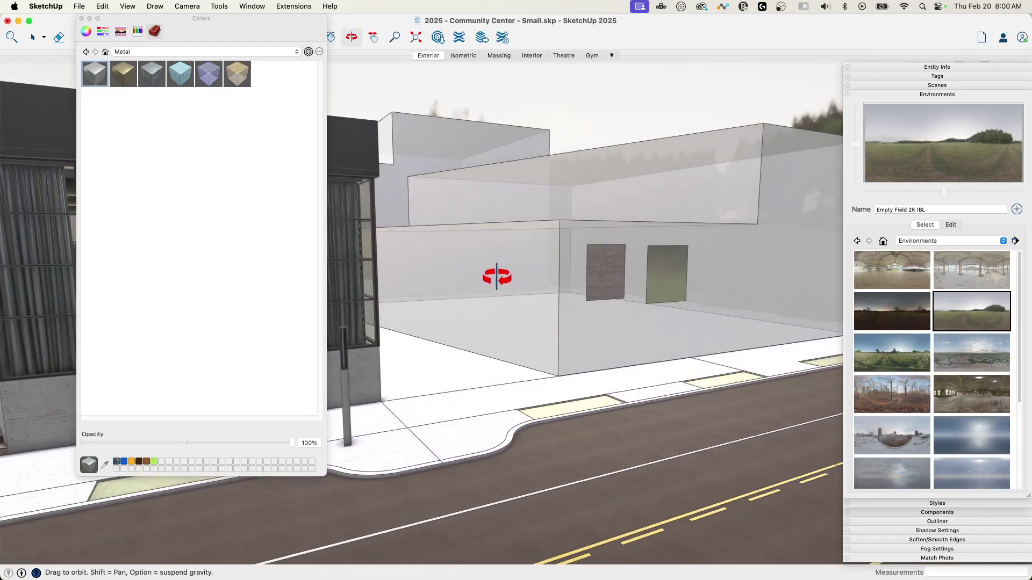
Orbit the view to see the sky reflected in the metal panel
left_click(82, 19)
scroll(644, 266, "up", 10)
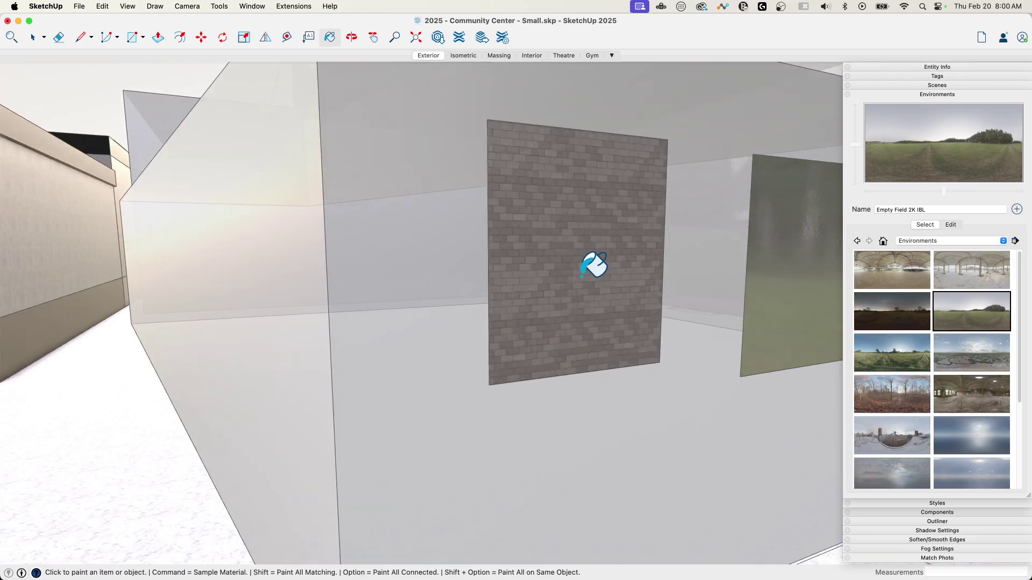
scroll(517, 255, "down", 6)
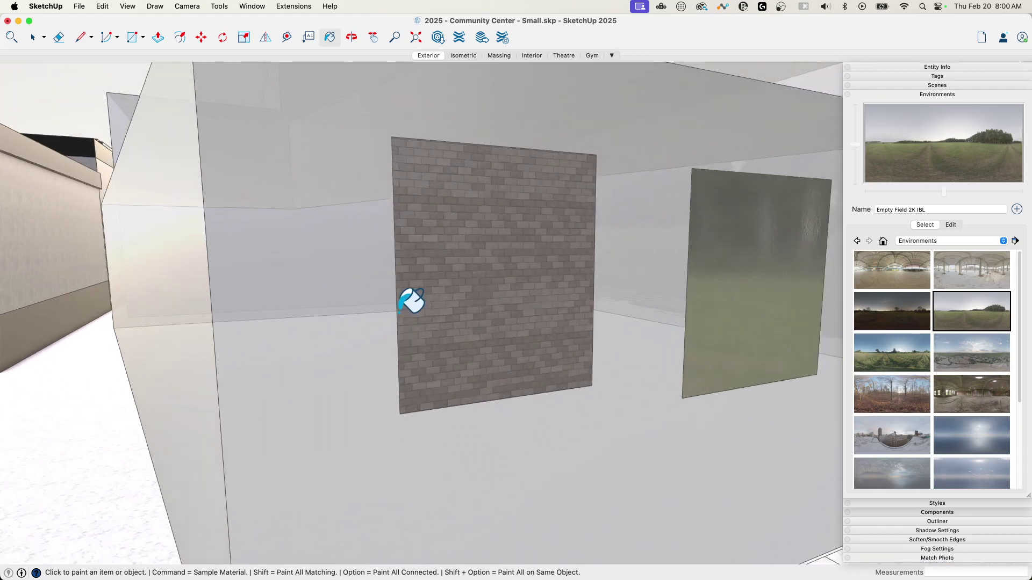
scroll(833, 276, "up", 5)
scroll(737, 272, "down", 3)
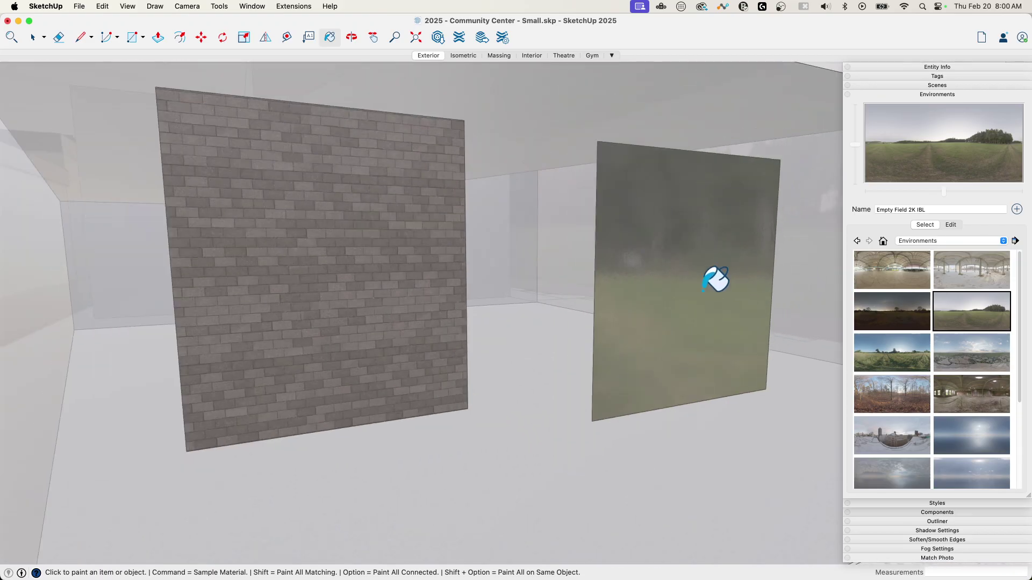
mouse_move(710, 306)
middle_mouse_down()
mouse_move(673, 402)
mouse_move(569, 401)
mouse_move(429, 368)
mouse_move(272, 385)
mouse_move(570, 384)
mouse_move(622, 338)
mouse_move(733, 274)
mouse_move(707, 315)
mouse_move(546, 279)
middle_mouse_up()
key("b")
middle_click_drag(671, 298, 705, 263)
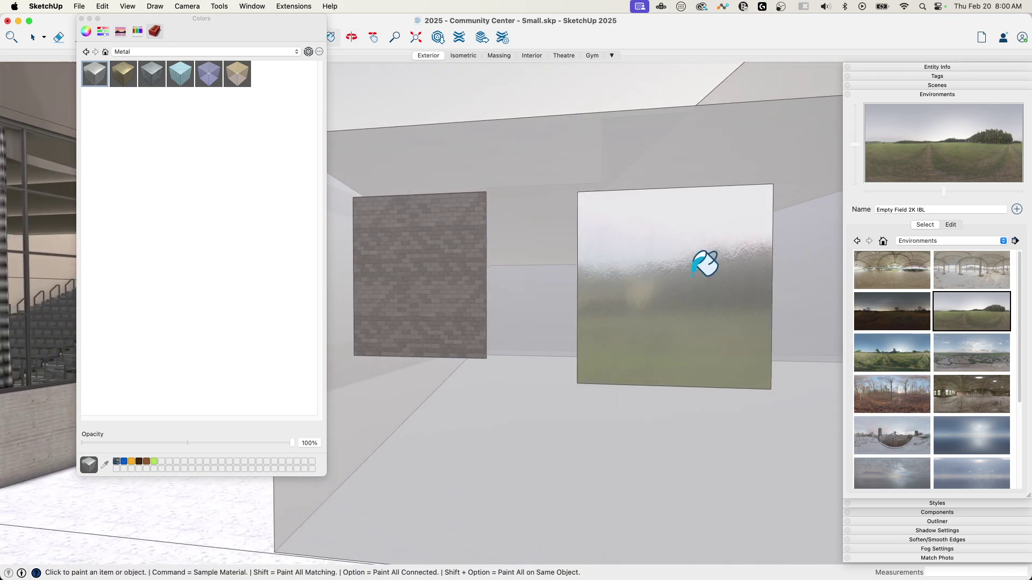
Orbit to face the brick and metal panels up close
left_click(81, 18)
scroll(454, 244, "down", 3)
mouse_move(696, 259)
middle_mouse_down()
mouse_move(635, 270)
mouse_move(640, 251)
mouse_move(698, 253)
middle_mouse_up()
key("b")
mouse_move(433, 223)
middle_mouse_down()
mouse_move(534, 295)
mouse_move(630, 304)
middle_mouse_up()
left_click(82, 19)
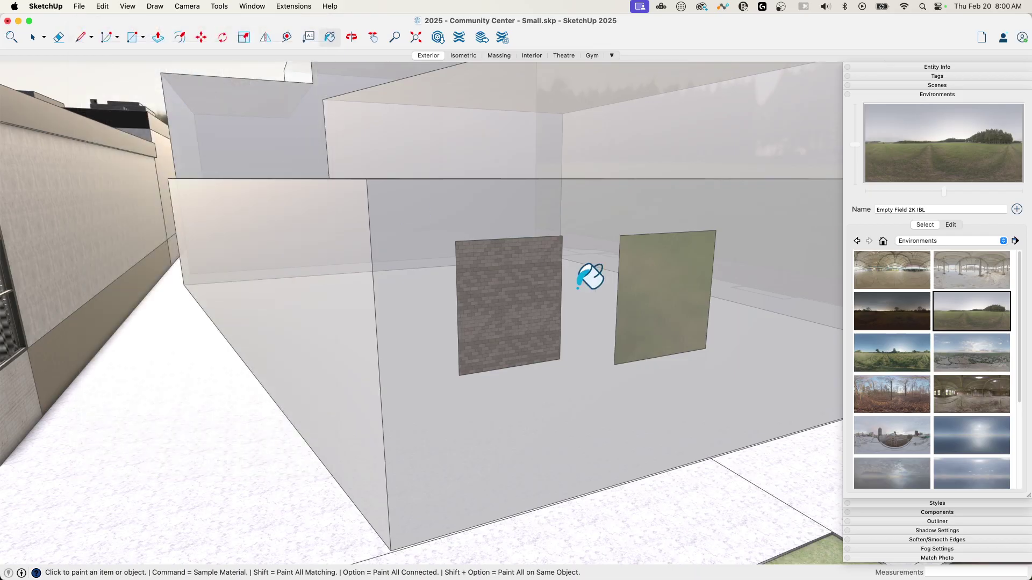
scroll(576, 261, "down", 3)
scroll(661, 345, "up", 3)
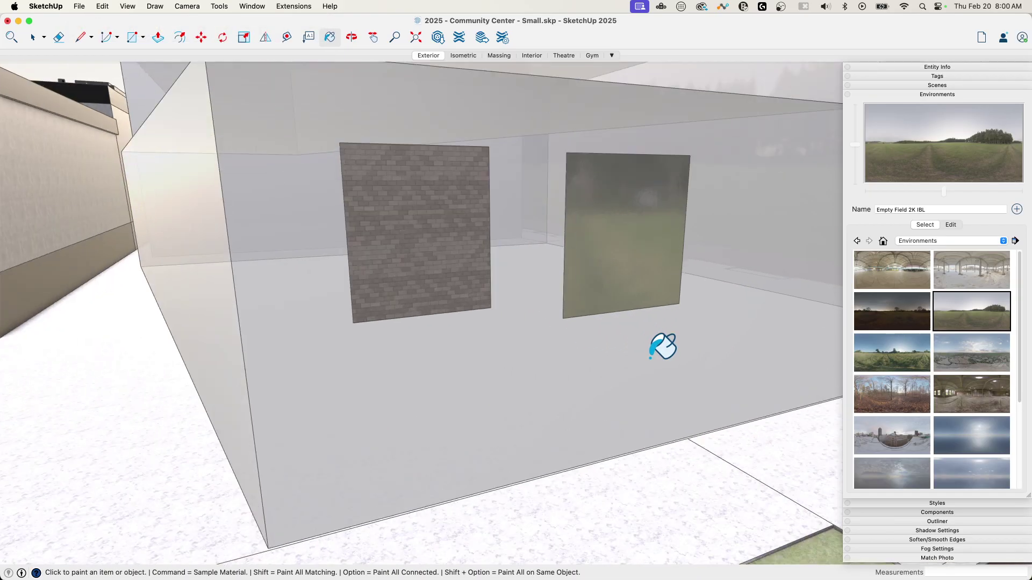
mouse_move(661, 346)
middle_mouse_down()
mouse_move(661, 357)
mouse_move(586, 316)
mouse_move(454, 301)
mouse_move(362, 309)
mouse_move(649, 350)
mouse_move(581, 320)
middle_mouse_up()
Switch to Select, close the materials window and zoom out to show the theatre building
key("b")
scroll(761, 368, "down", 5)
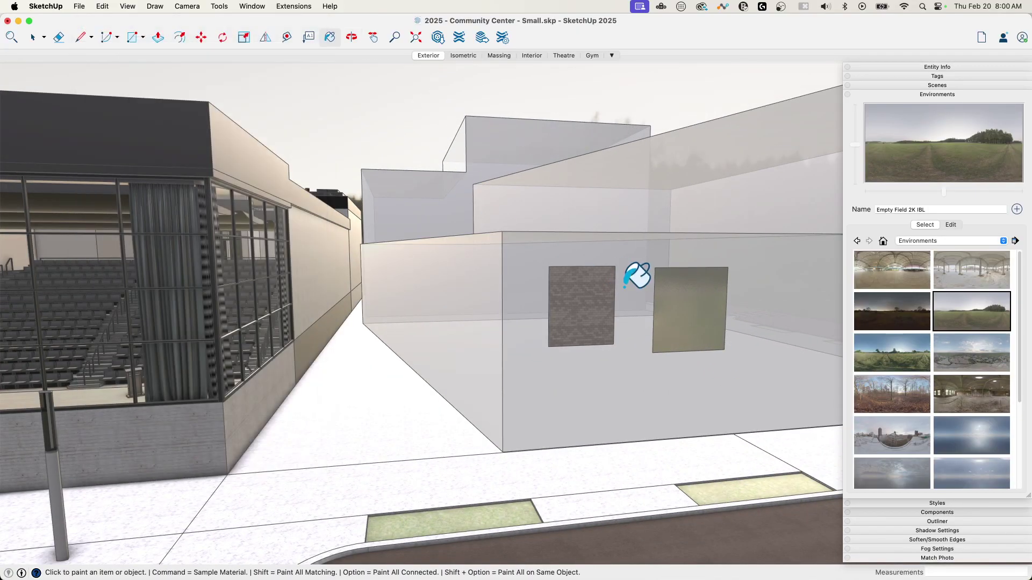
key("space")
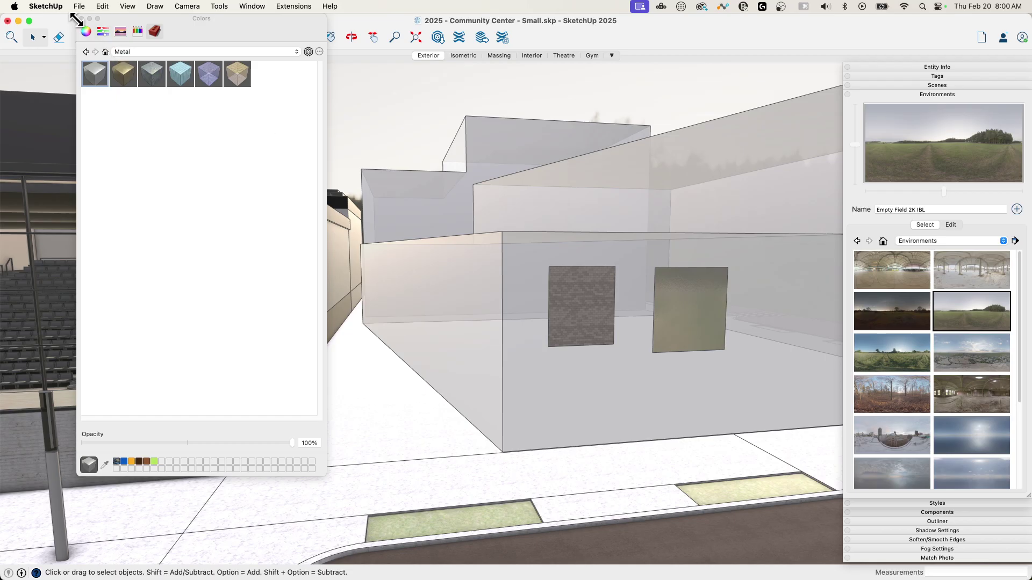
left_click(81, 18)
middle_click_drag(793, 312, 703, 339)
scroll(700, 335, "down", 3)
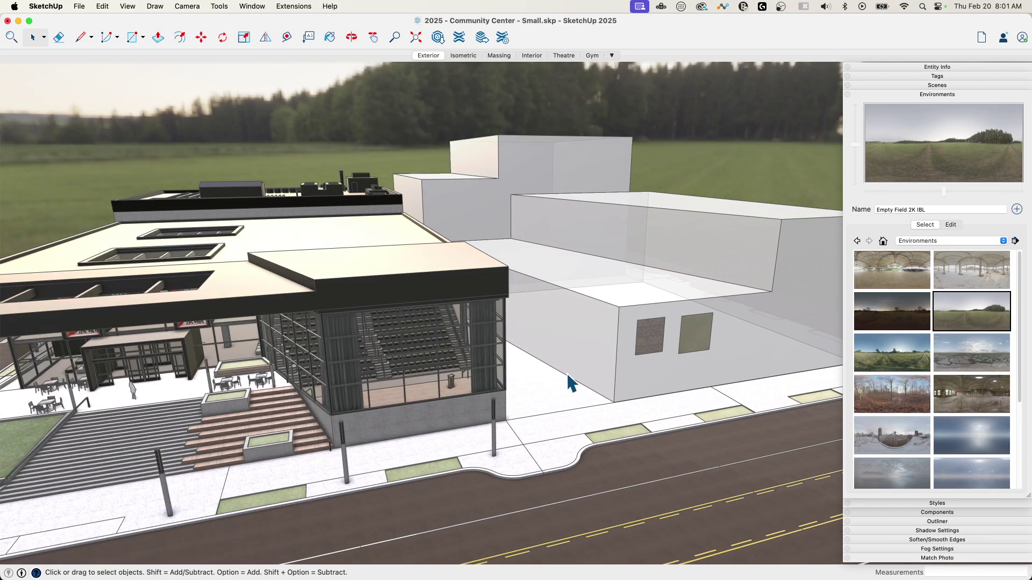
scroll(743, 337, "up", 10)
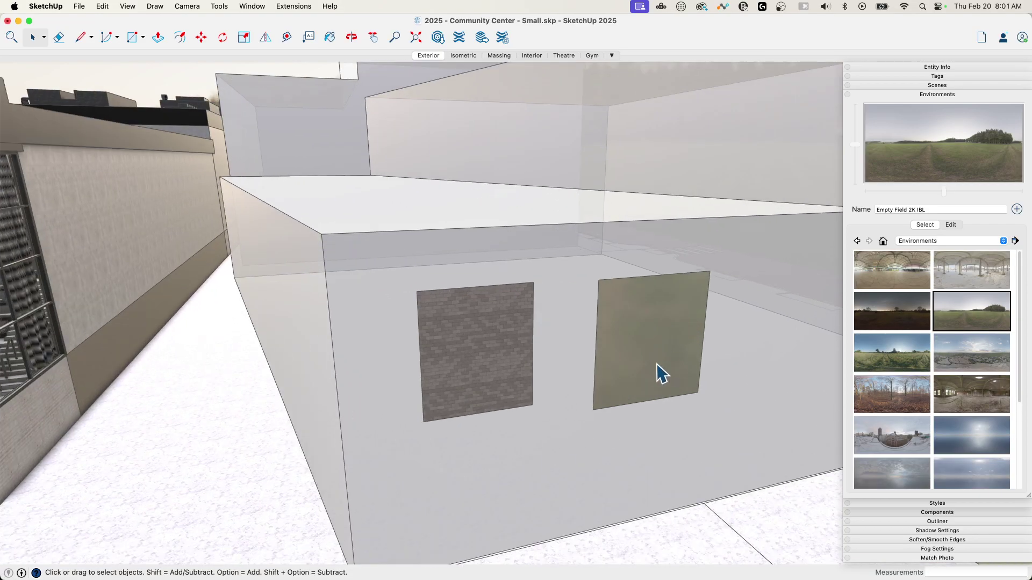
middle_click_drag(661, 371, 549, 319)
scroll(672, 302, "down", 10)
scroll(591, 272, "down", 5)
scroll(525, 422, "up", 8)
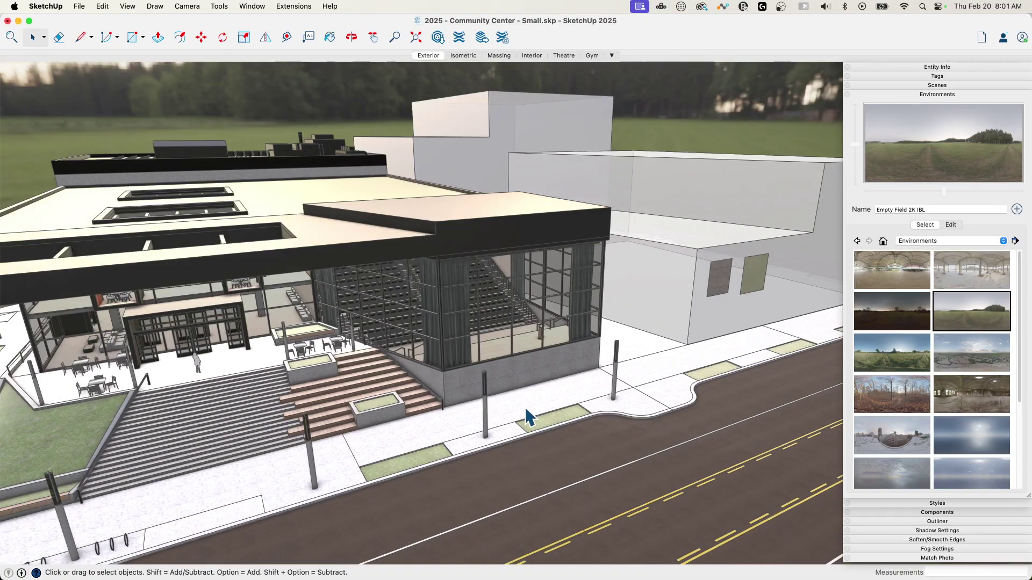
middle_click_drag(524, 408, 512, 304)
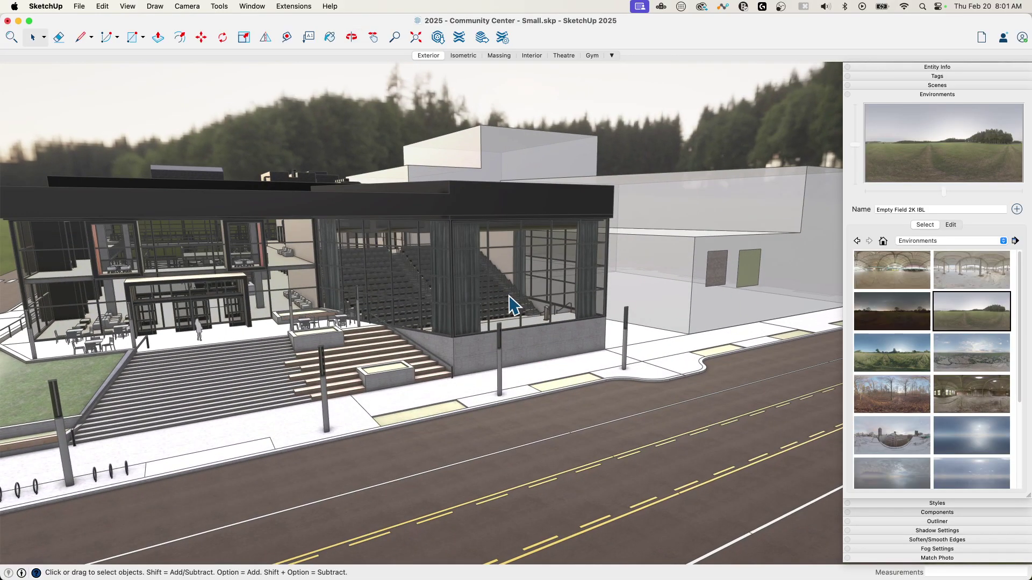